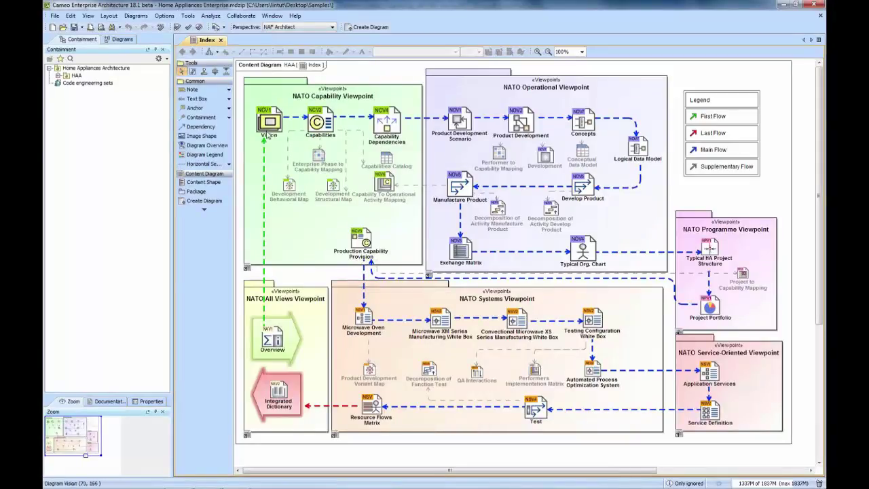
Step: View the Vision diagram and the Exchange Matrix from the Index diagram, returning to the index after each
click(268, 134)
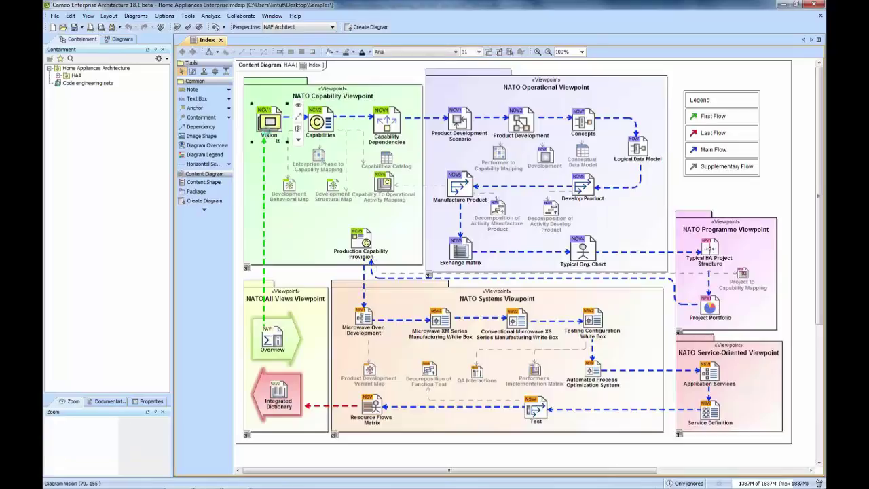
double_click(269, 135)
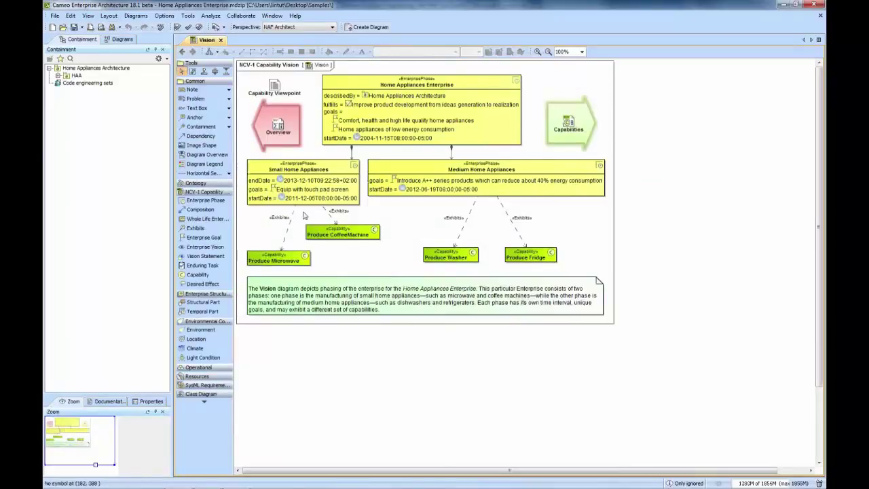
click(182, 52)
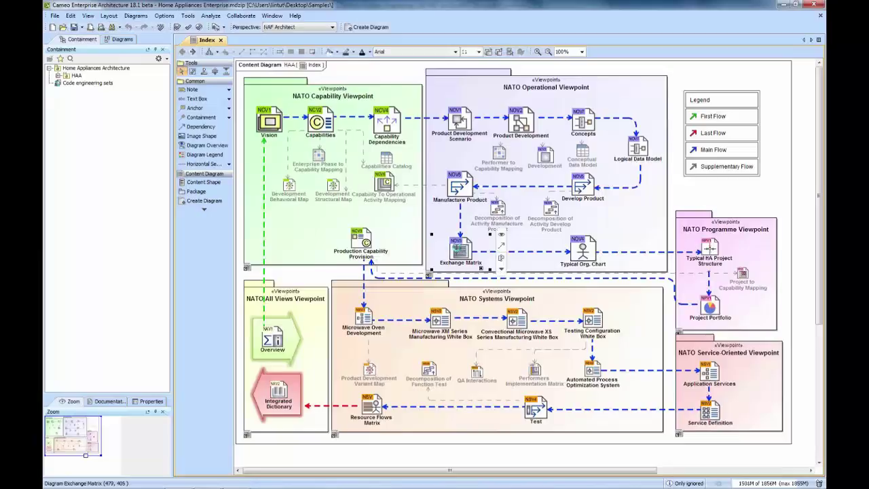
double_click(457, 250)
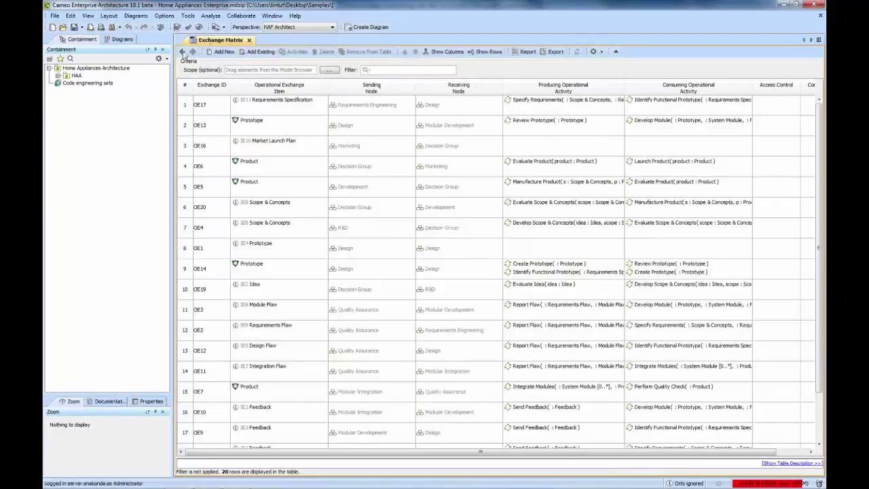
click(181, 52)
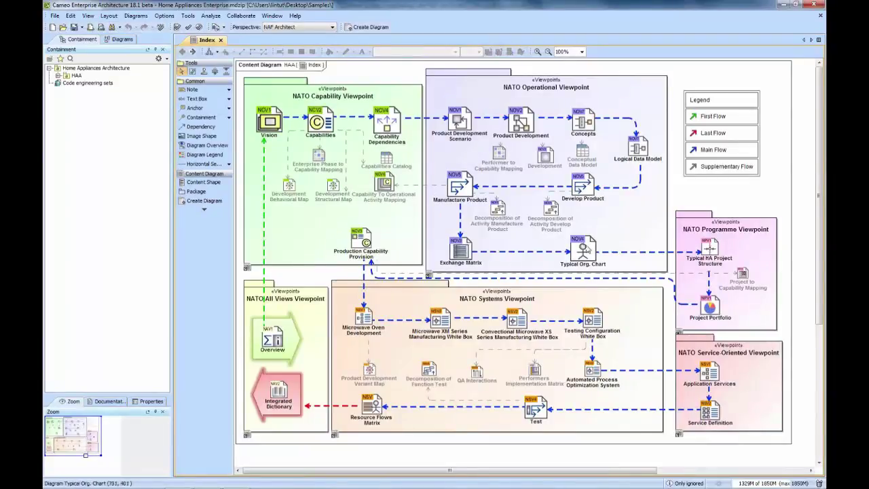
Step: View the Typical Org. Chart and the Project Portfolio timeline, returning to the Index diagram after each
click(586, 250)
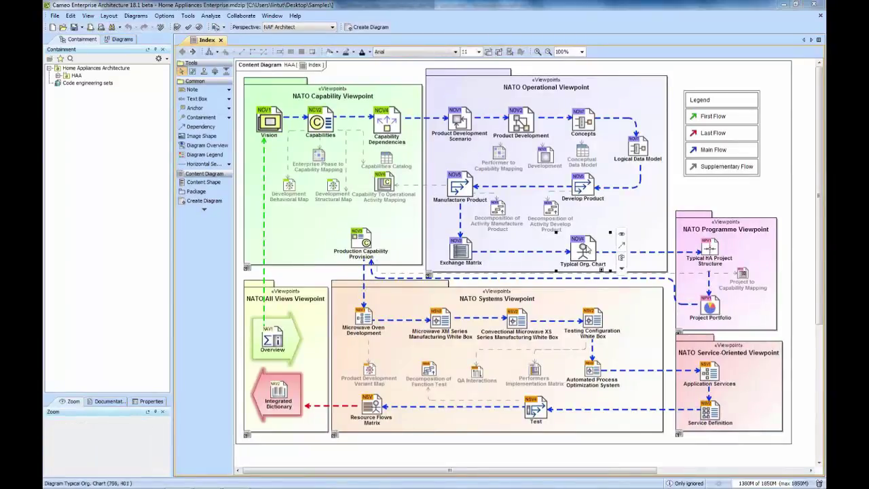
double_click(586, 250)
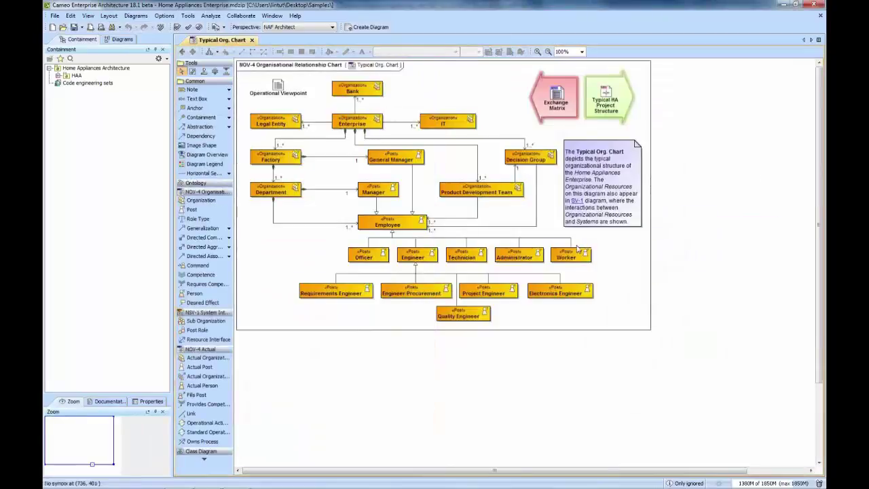
click(182, 52)
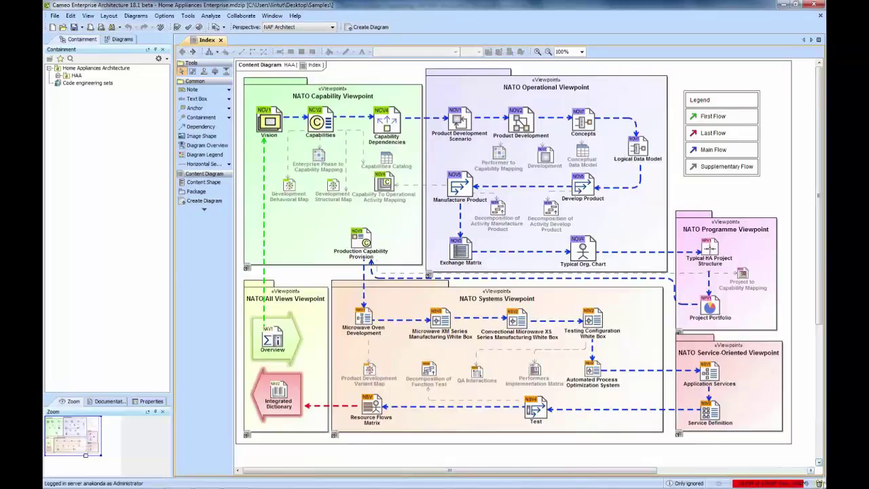
double_click(709, 307)
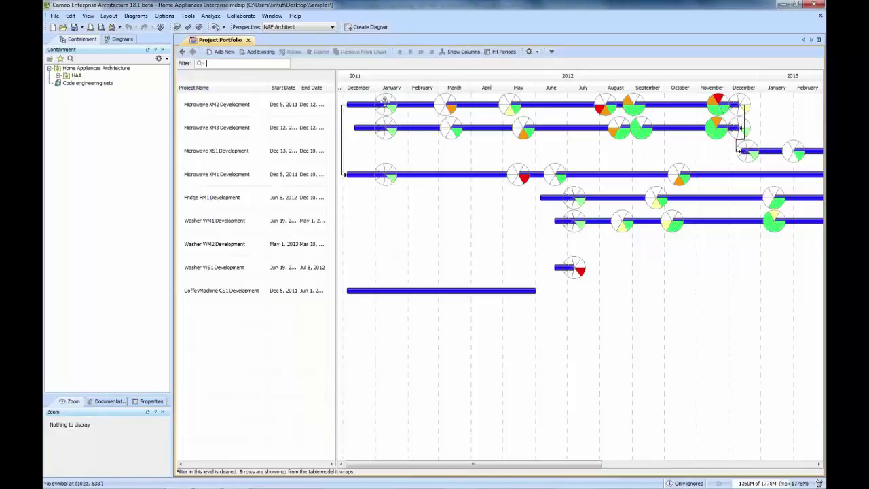
mouse_move(384, 103)
click(182, 52)
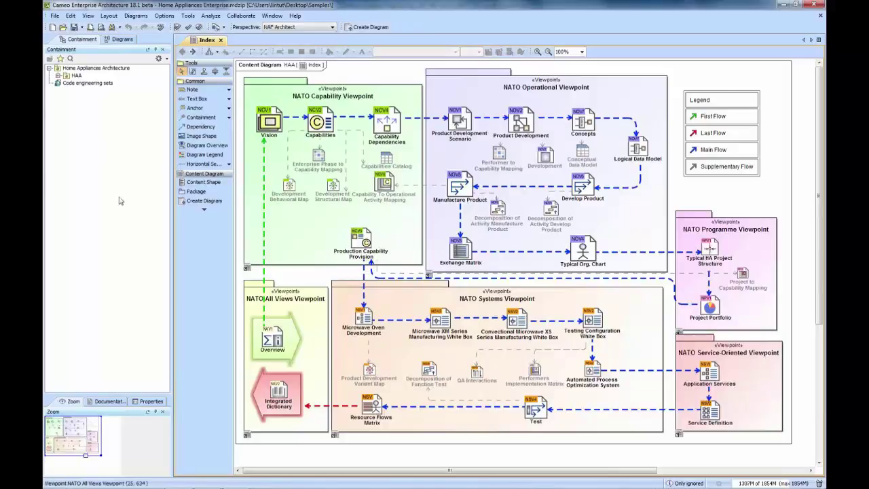
Step: Enable SysML compliance mode (UPDM L1 compliance level) in the project options, declining to apply it to existing UPDM elements
click(162, 17)
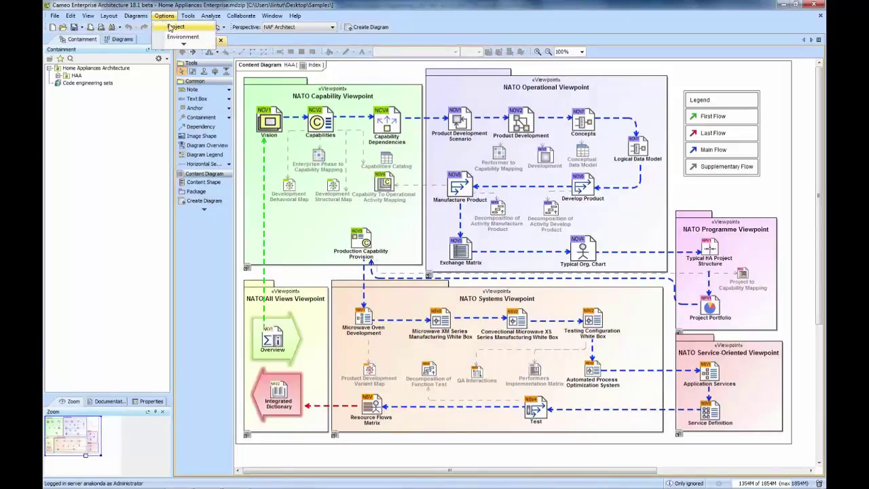
click(175, 26)
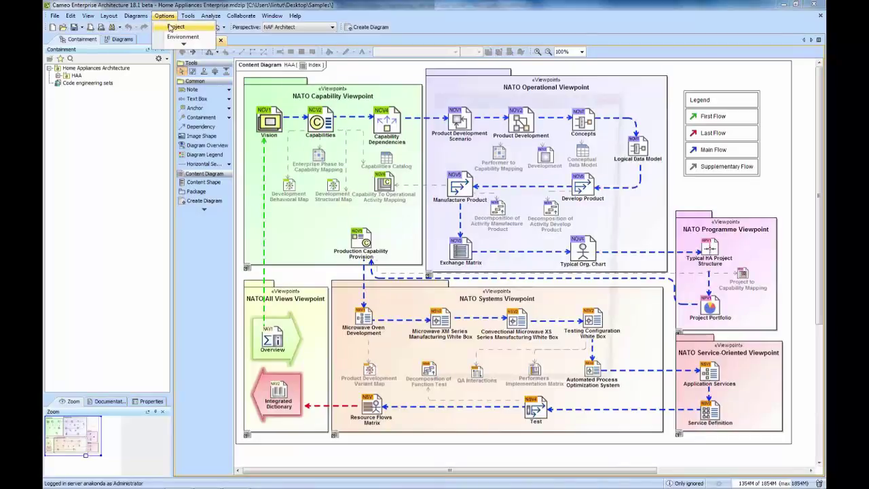
click(277, 166)
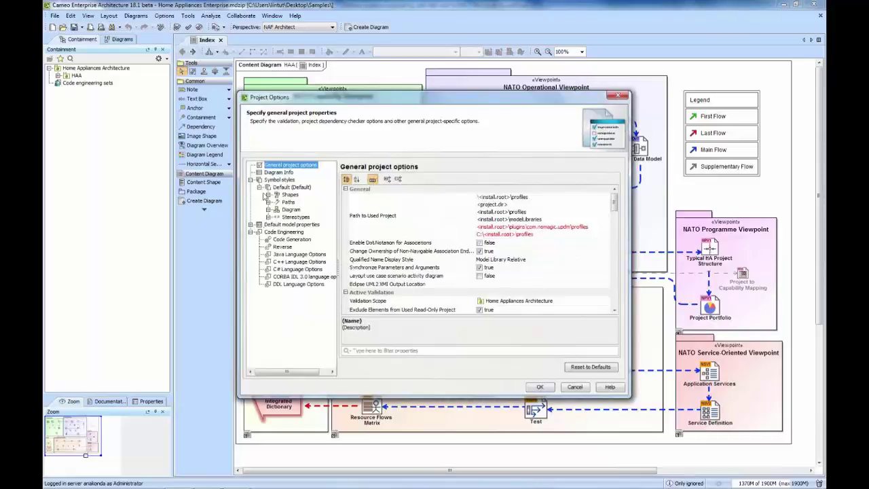
click(390, 351)
text(sysml)
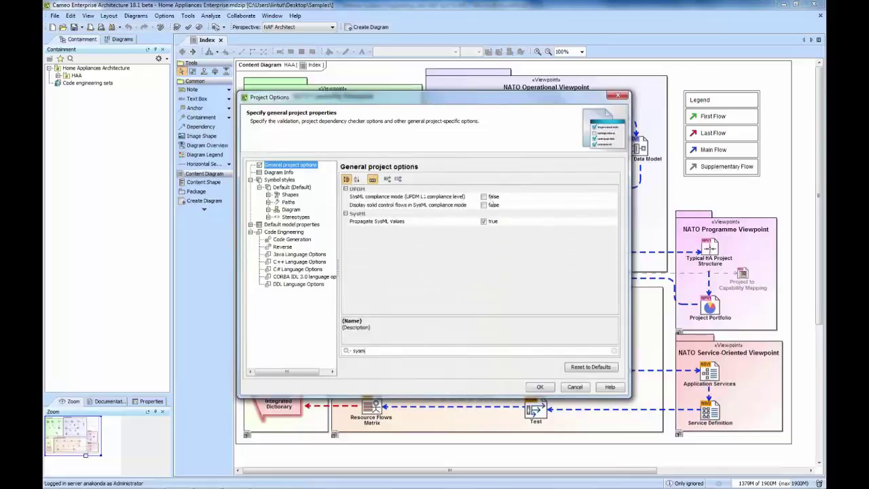
click(484, 197)
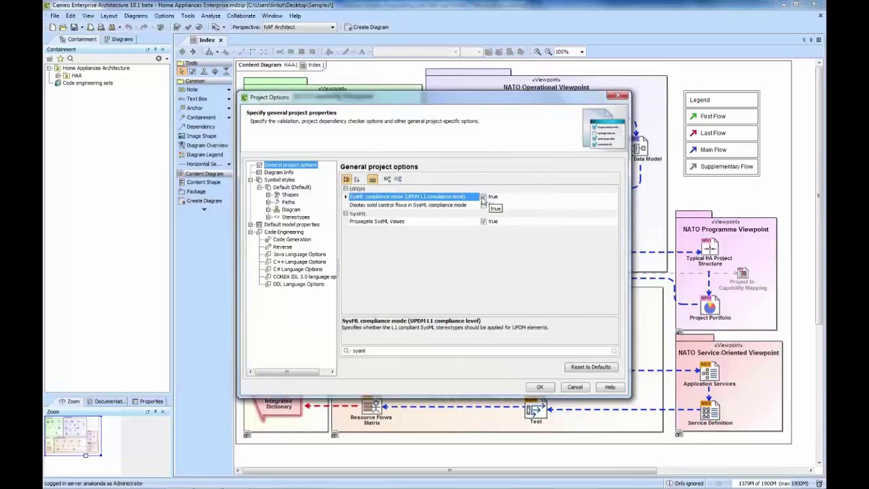
click(534, 389)
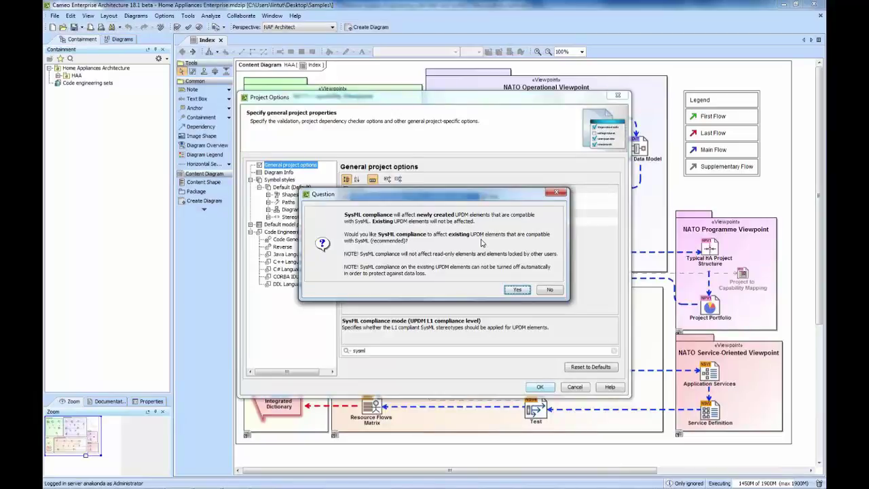
click(550, 290)
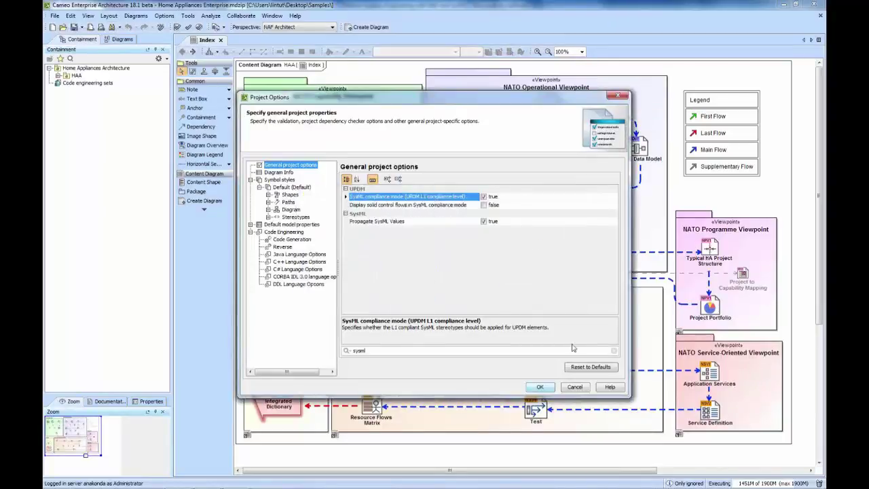
key(Return)
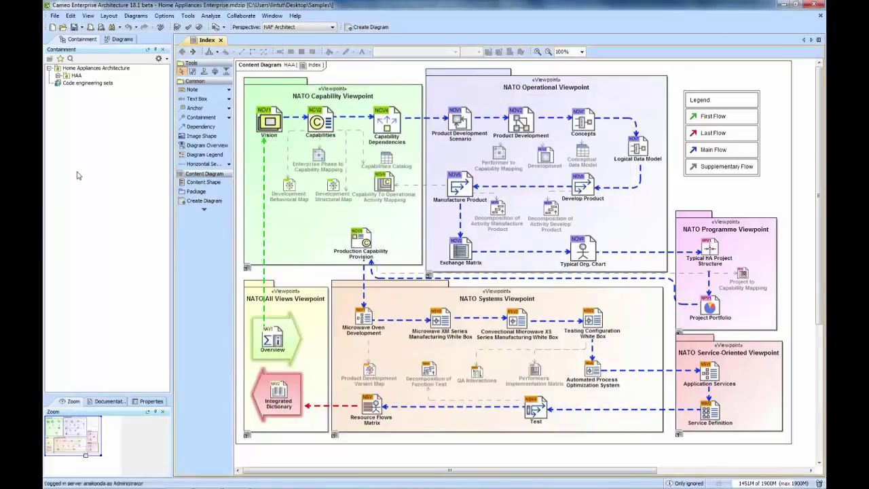
Step: Expand the HAA package in the model tree, open the Capabilities diagram and select the Quality Control capability
click(59, 82)
click(59, 75)
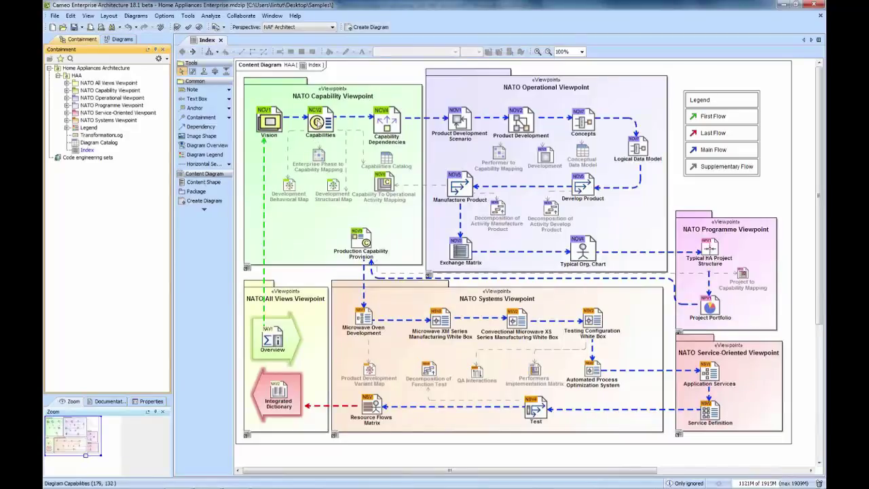
click(318, 123)
double_click(318, 123)
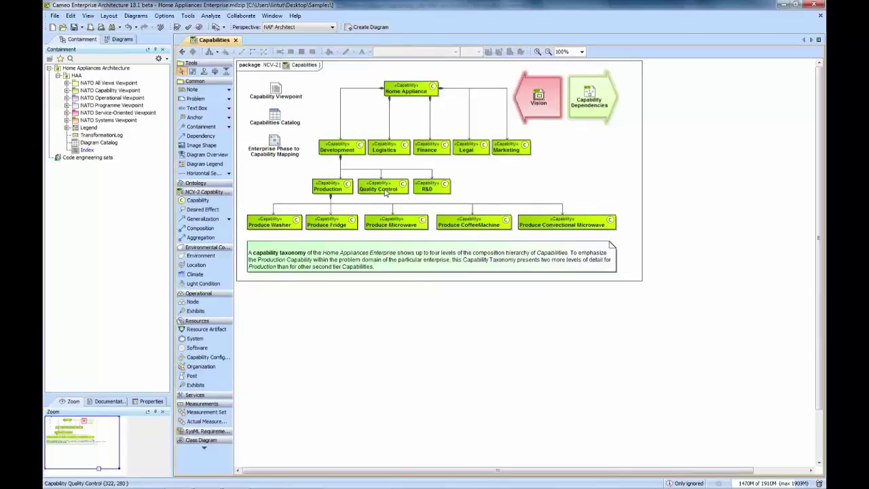
click(385, 193)
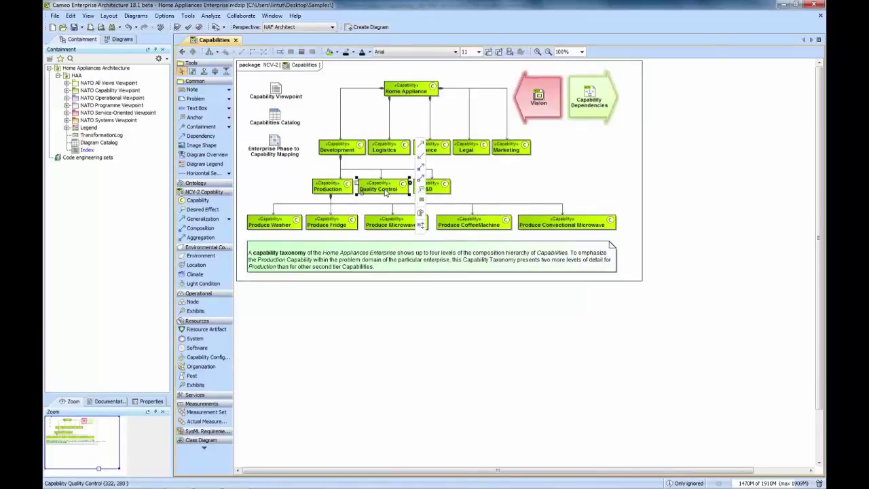
Step: Create a Capability Structural Map in Home Appliances Architecture with Quality Control as its context element
click(370, 28)
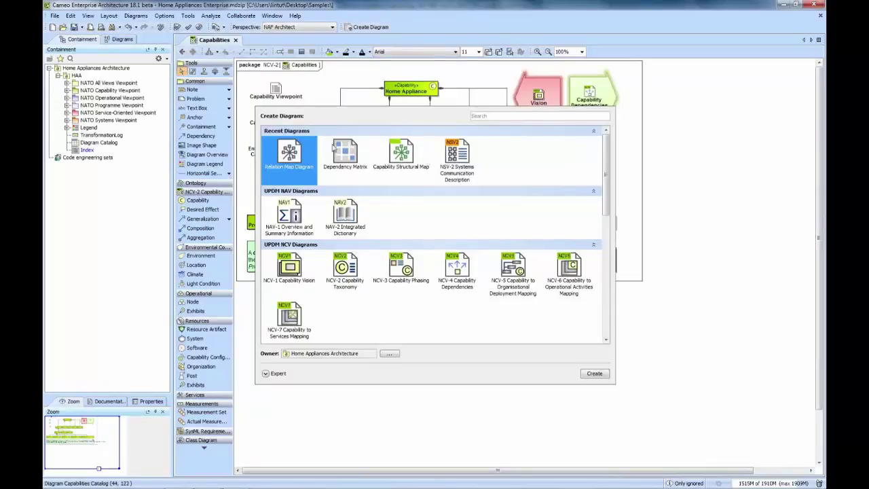
click(406, 157)
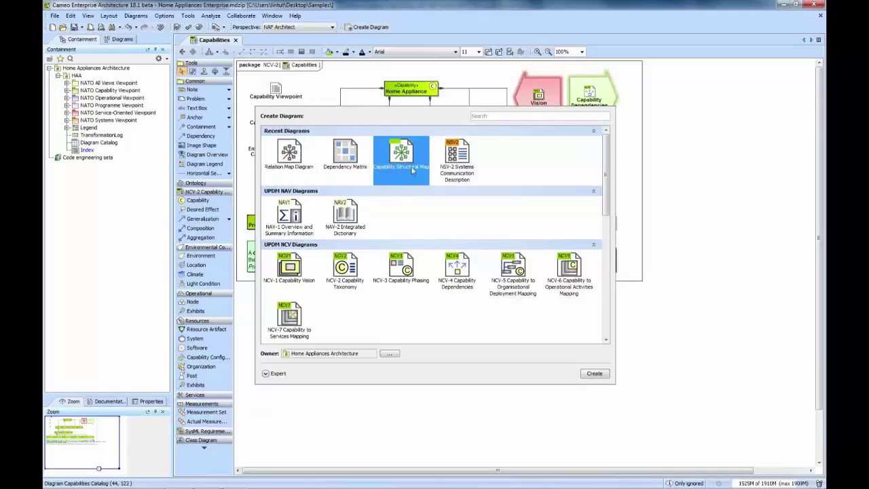
click(605, 370)
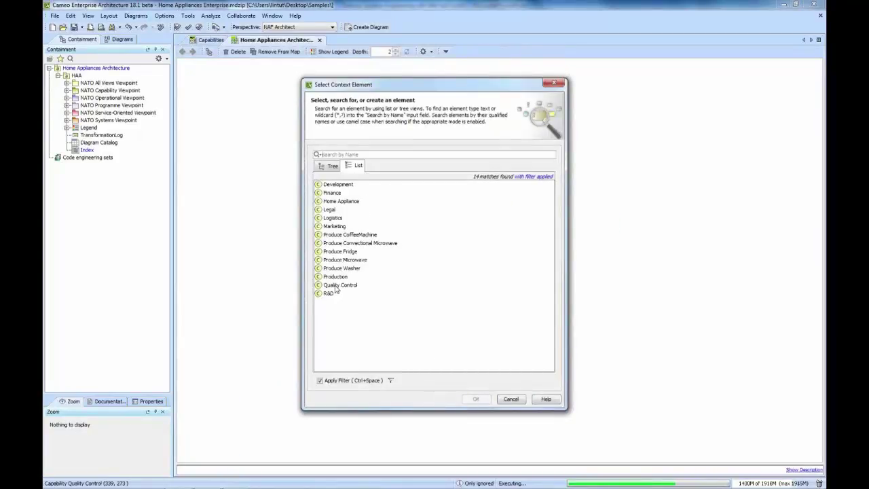
click(335, 288)
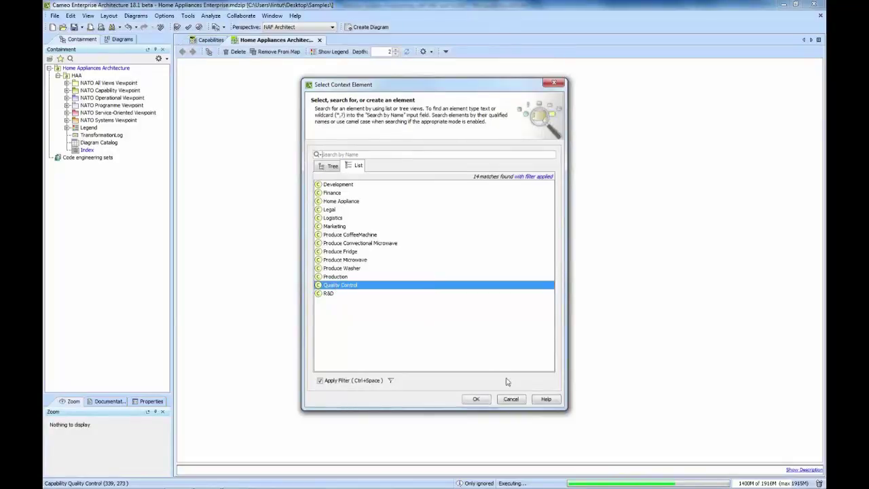
click(475, 398)
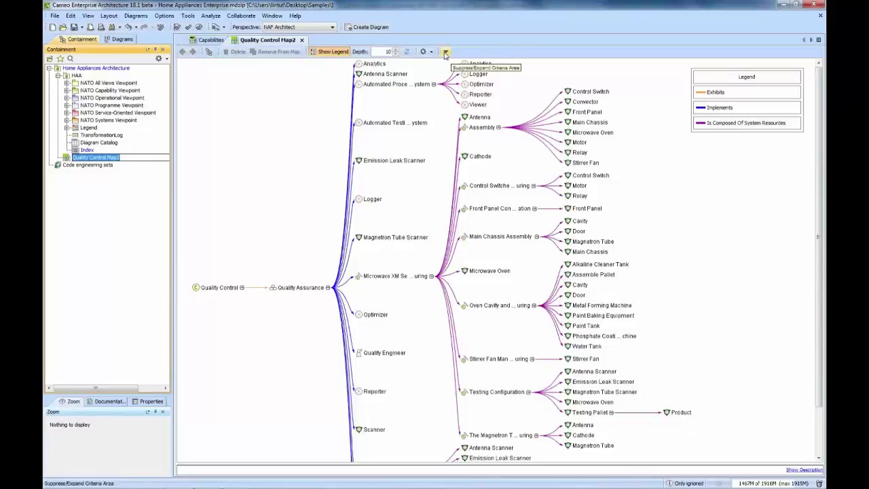
Step: Expand the map's criteria area and turn off Cut Element Names to show full element names
click(445, 52)
click(423, 52)
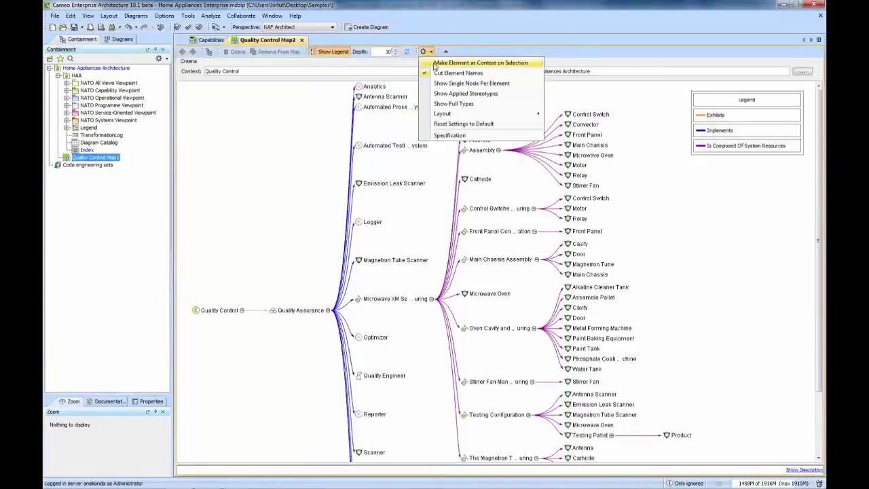
click(427, 73)
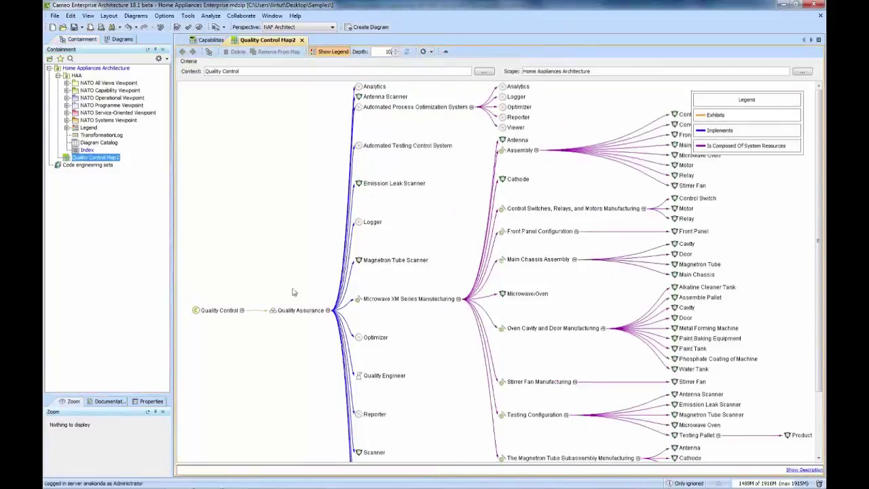
Step: Collapse the Microwave XM Series Manufacturing, Automated Process Optimization System, Testing Configuration and Testing Pallet branches of the map
click(459, 298)
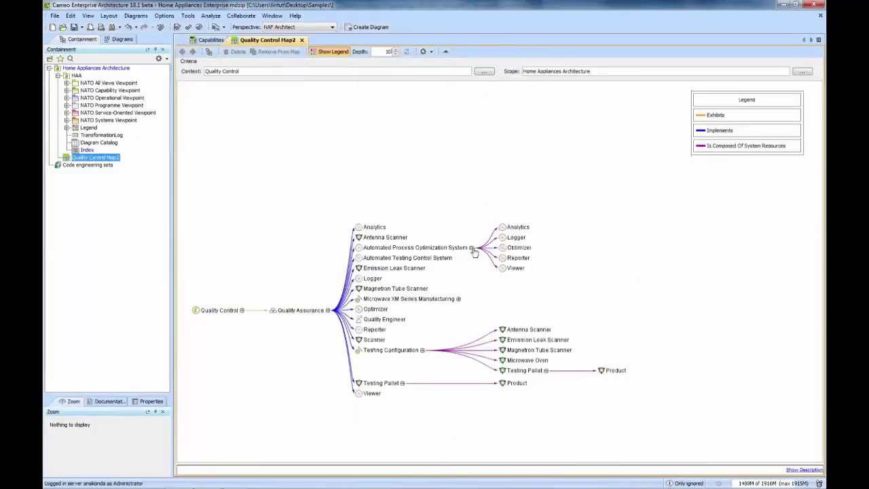
click(422, 350)
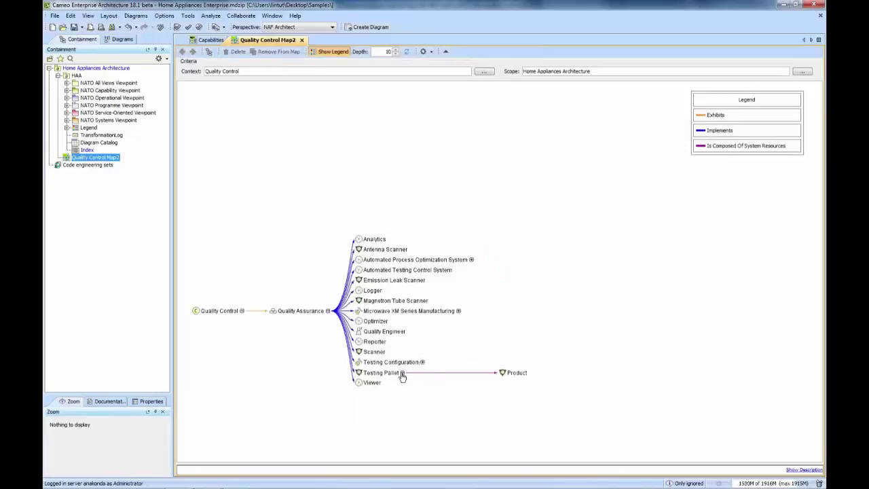
click(402, 373)
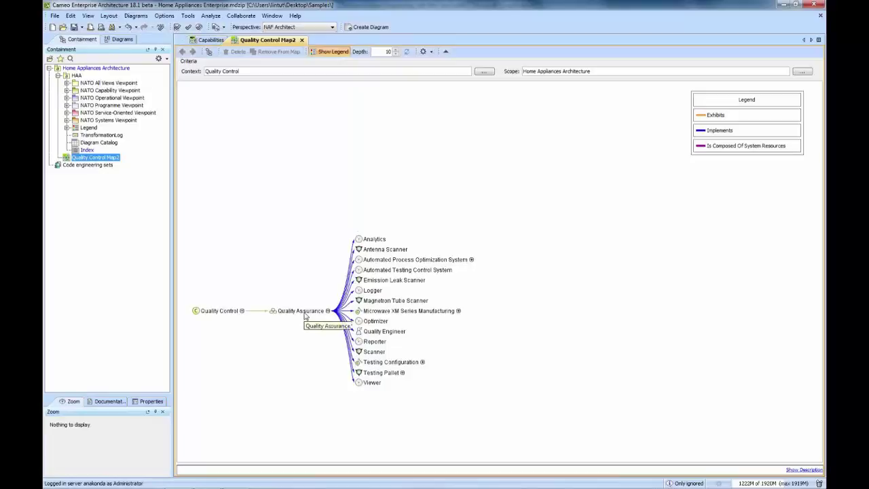
click(372, 374)
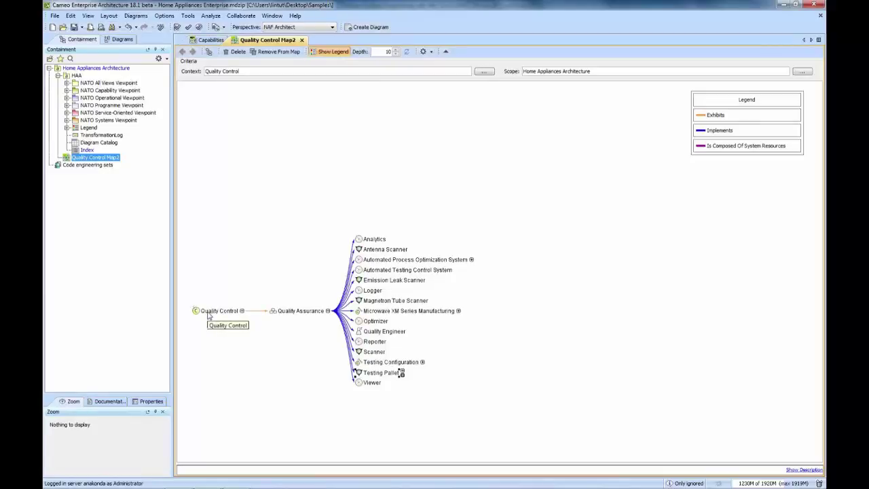
click(233, 282)
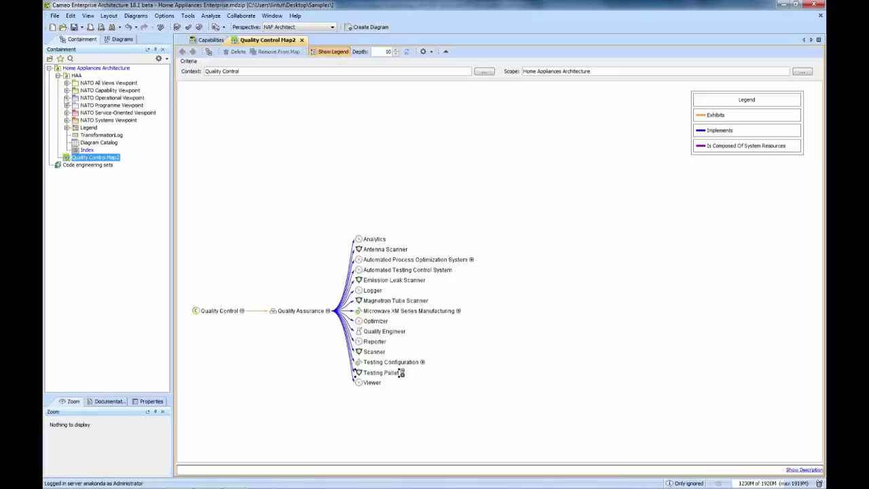
Step: Expand NATO All Views Viewpoint and examine the specification of the Appliance Parameters measurement set and its Price property
click(66, 83)
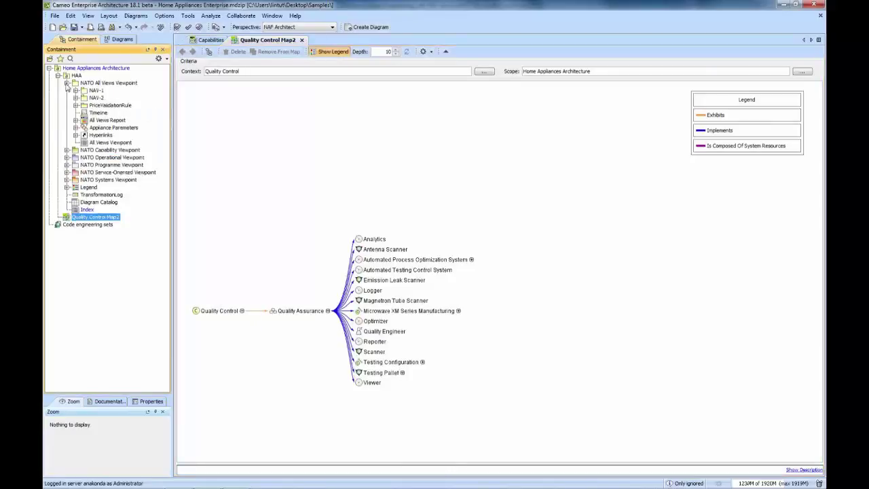
click(106, 129)
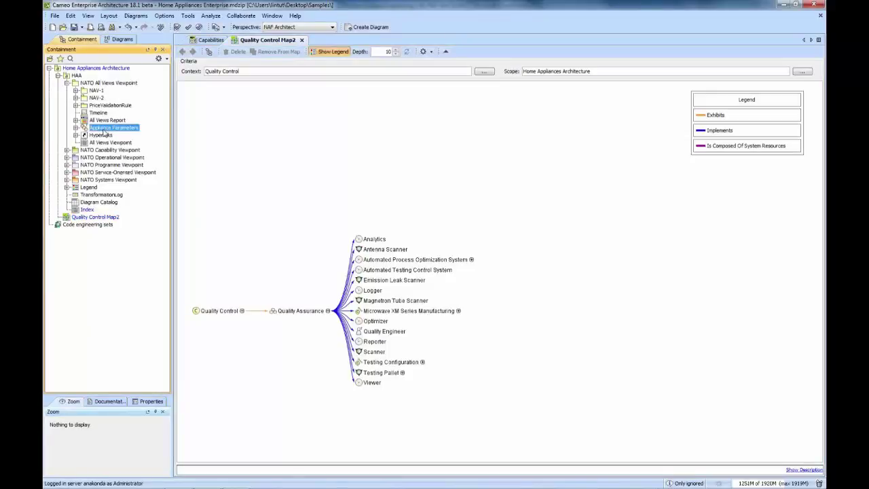
double_click(105, 131)
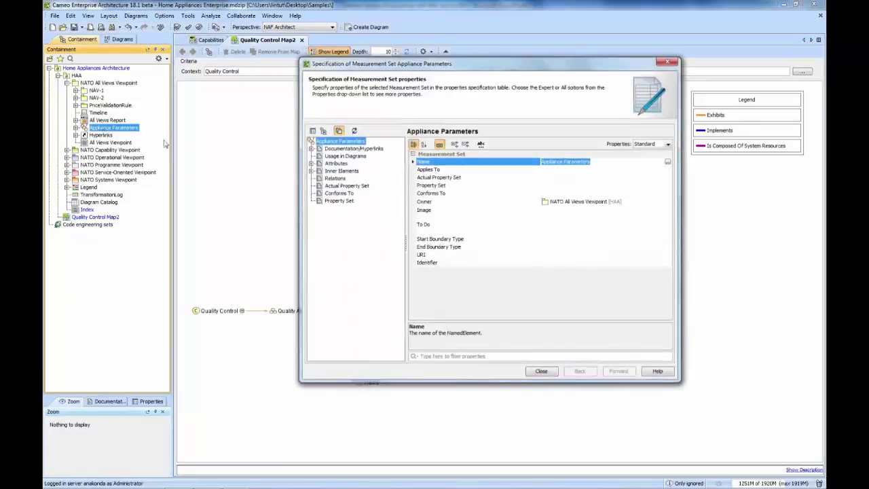
click(668, 63)
click(76, 128)
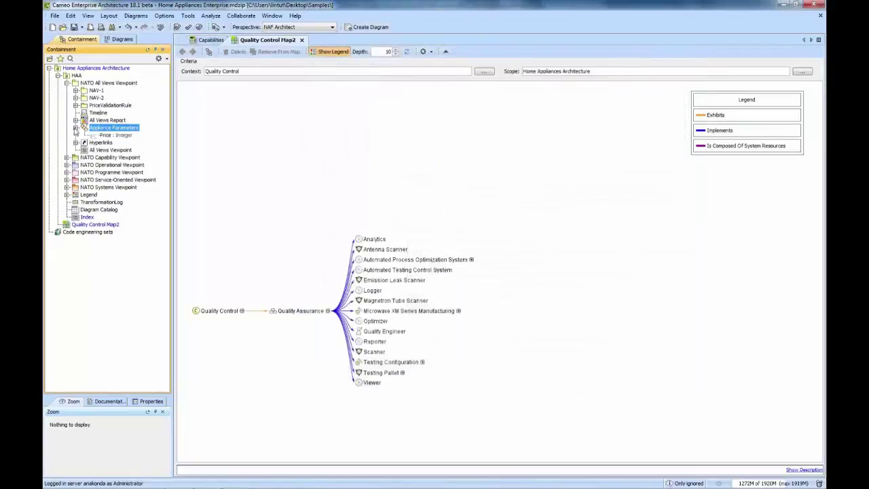
click(106, 136)
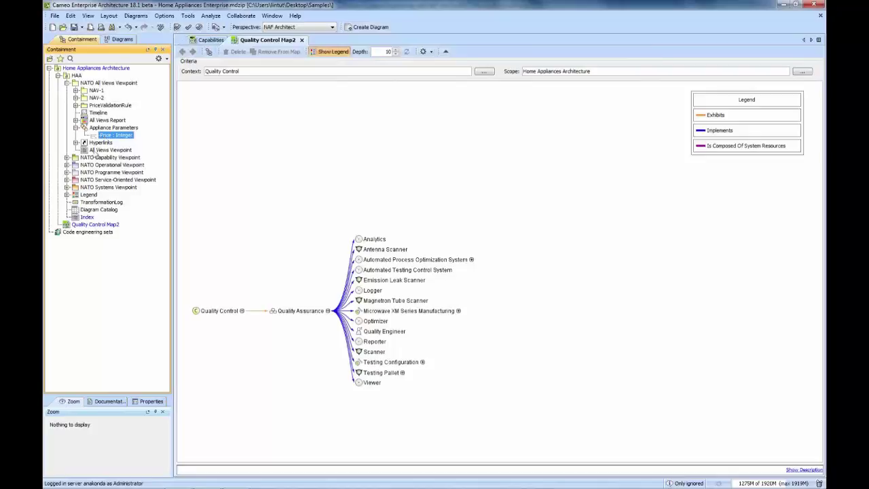
Step: Assign the Appliance Parameters measurement set to the Quality Control capability in the Capabilities diagram as its Property Set
click(207, 40)
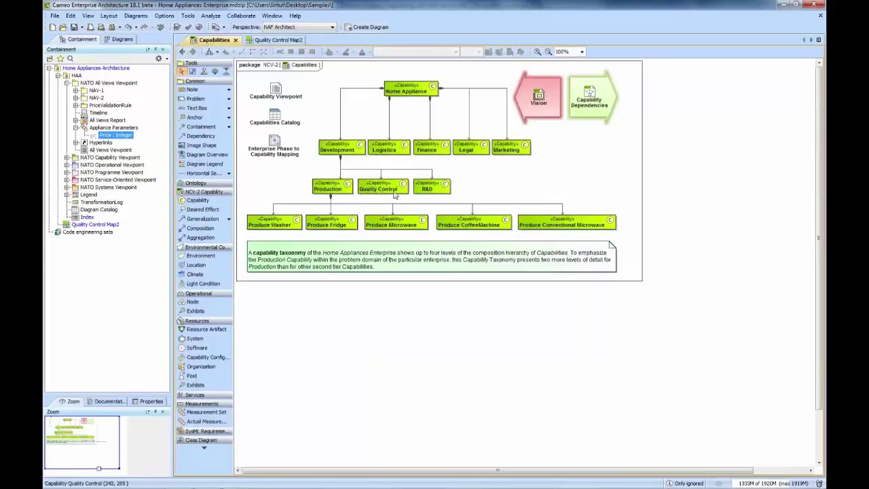
click(98, 128)
click(105, 135)
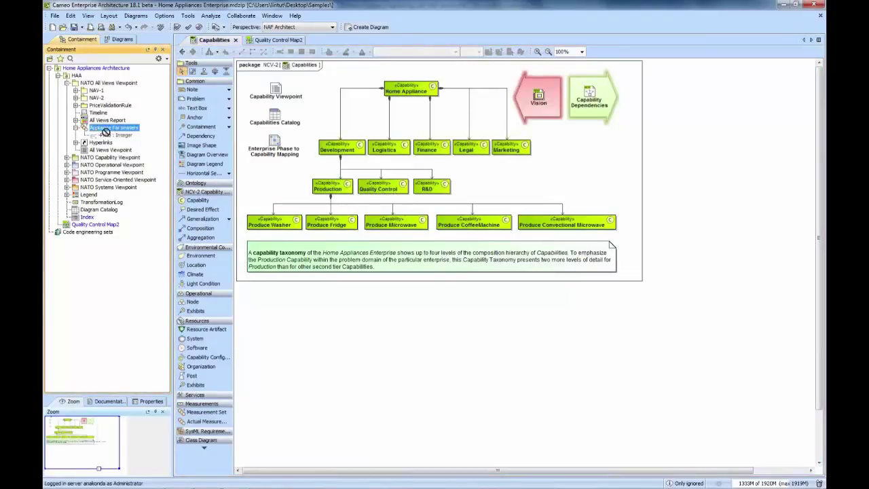
drag(379, 192, 378, 192)
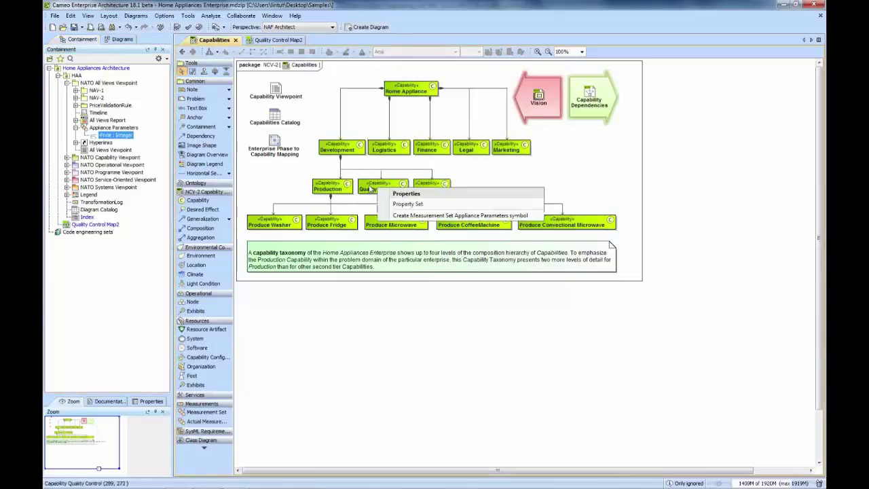
click(406, 204)
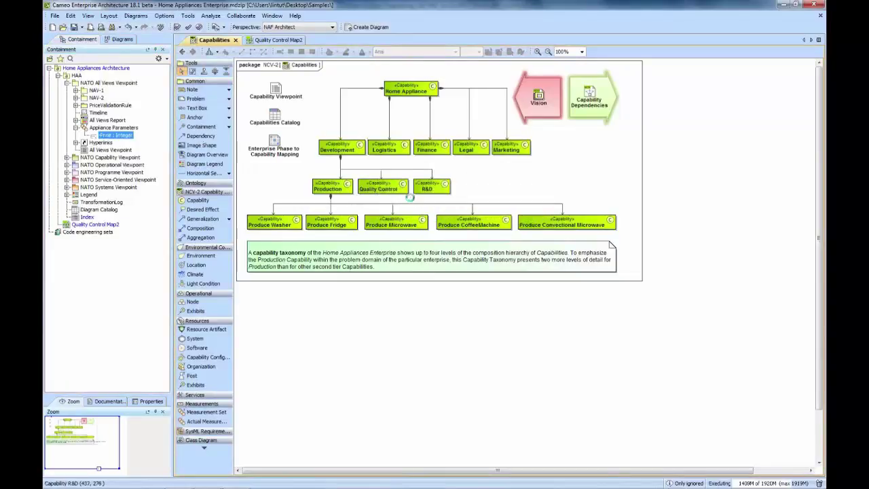
Step: Set the Price of the Quality Control capability to 500 in its specification and close the specification
double_click(378, 193)
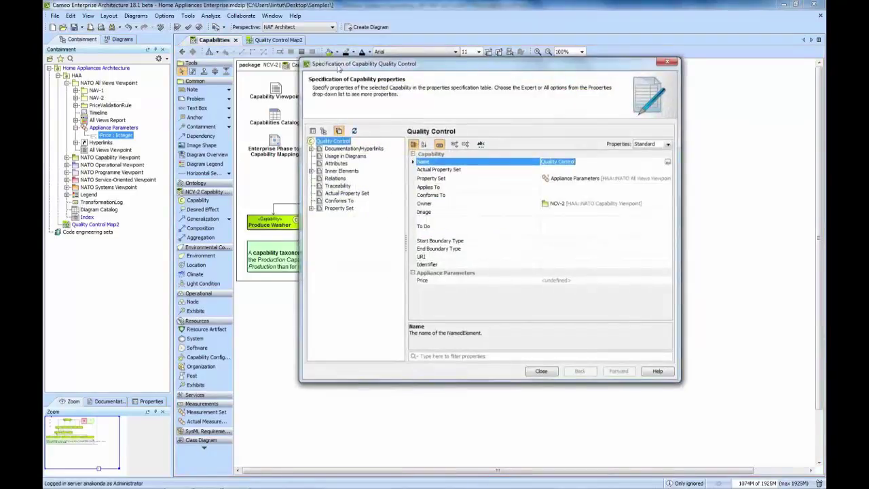
drag(339, 66, 308, 84)
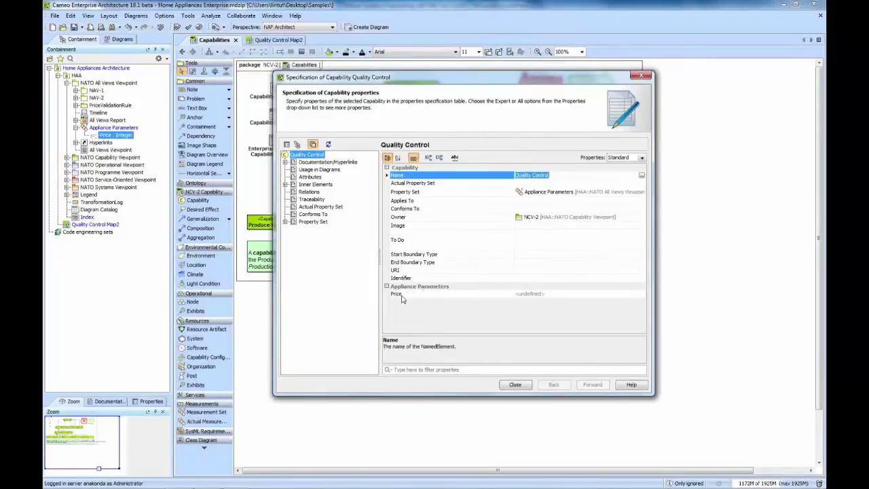
click(527, 294)
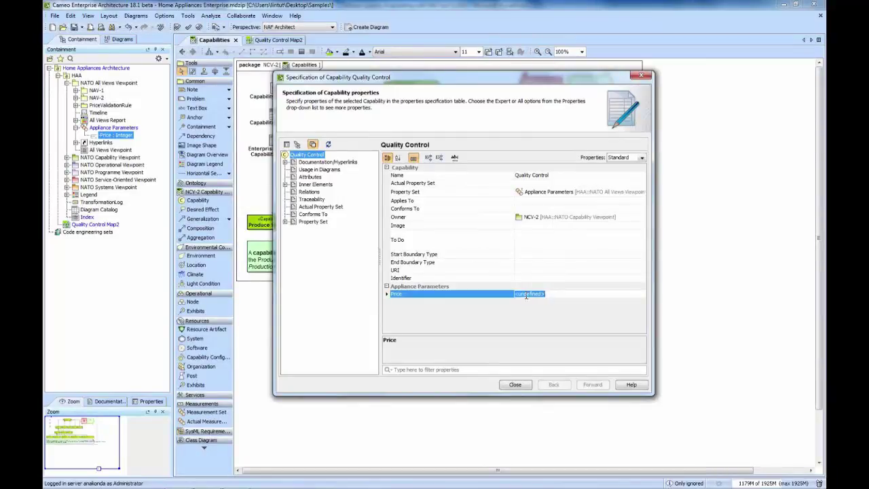
text(500)
click(506, 387)
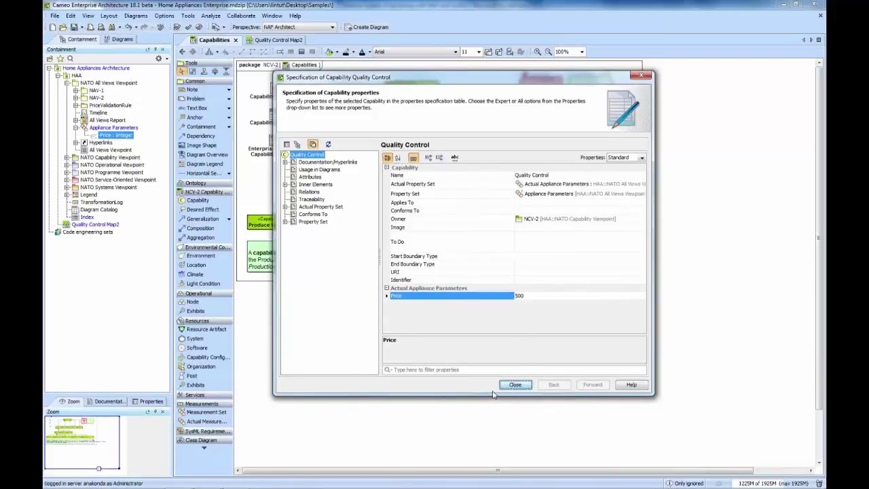
click(515, 385)
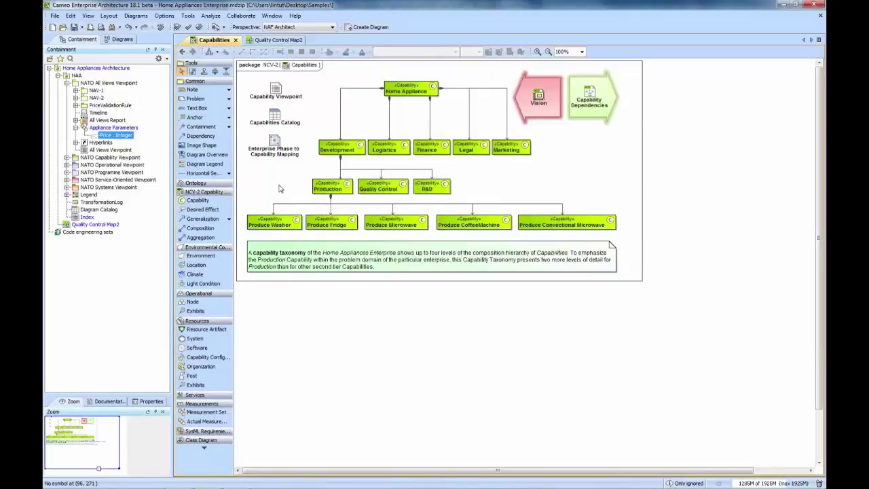
Step: Go from Testing Pallet in the Quality Control map to its usage in the Testing Systems Structure diagram
click(258, 42)
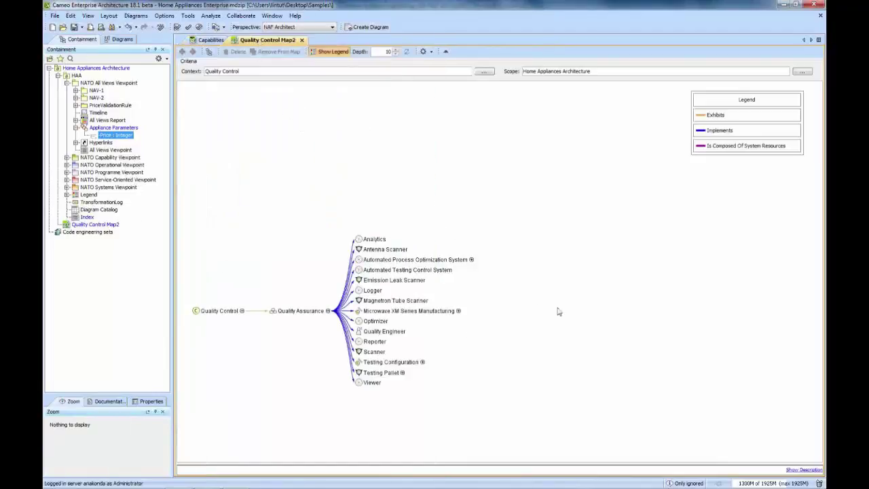
right_click(381, 373)
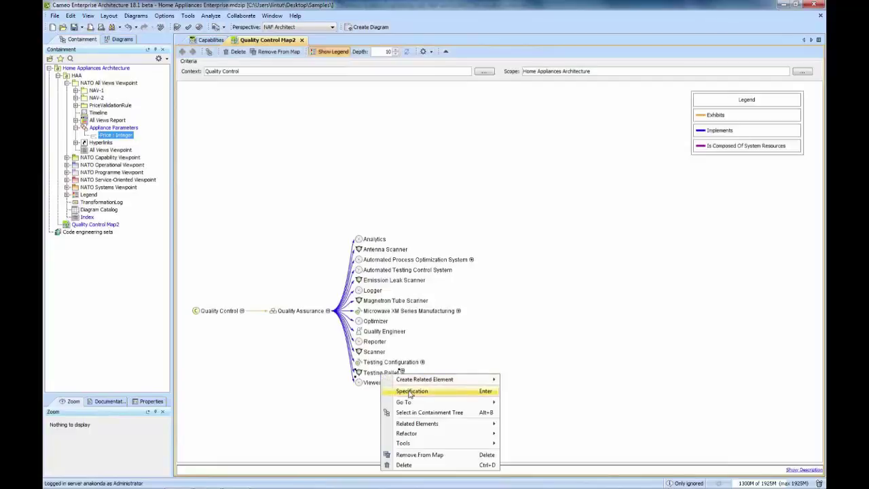
mouse_move(408, 403)
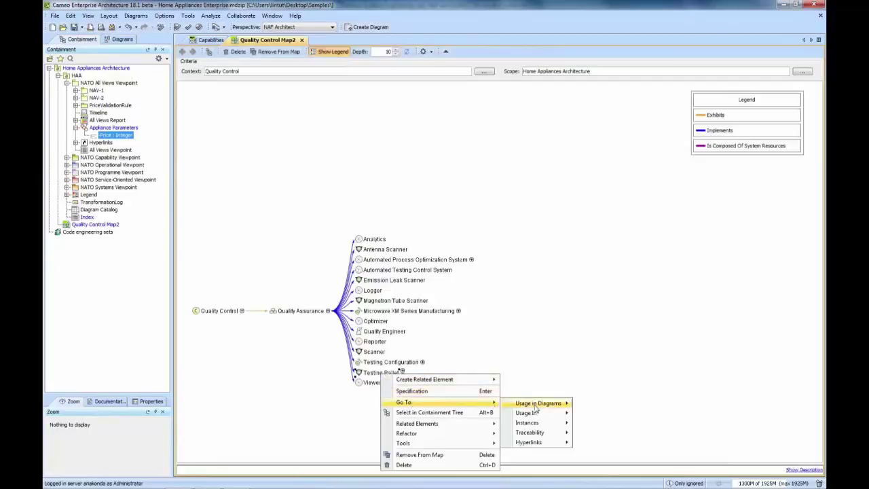
mouse_move(537, 407)
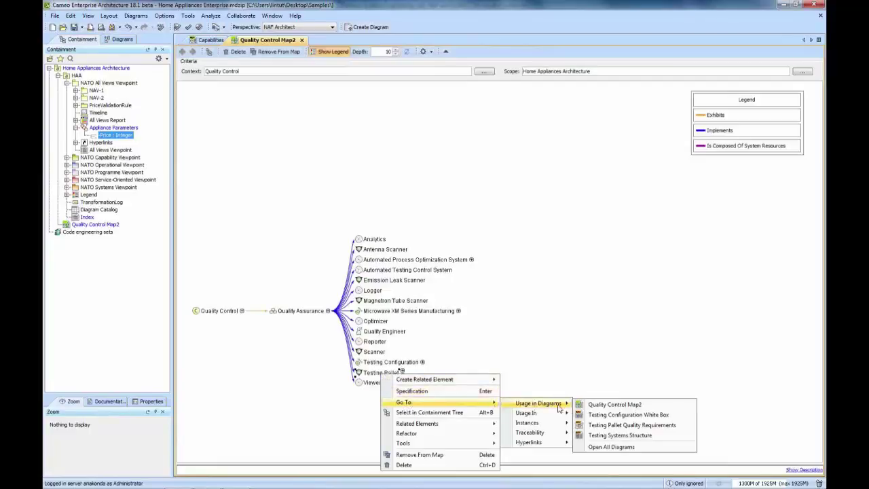
click(599, 439)
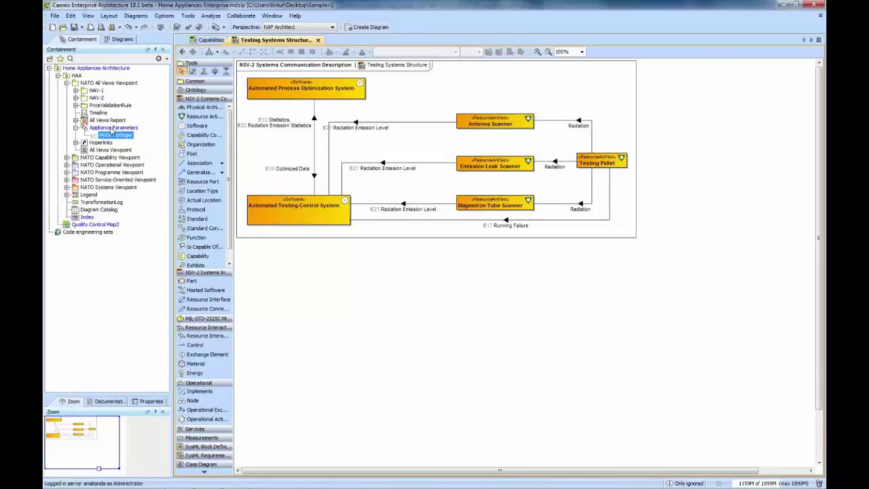
Step: Assign the Appliance Parameters measurement set to the Testing Pallet resource artifact as its Property Set
click(108, 127)
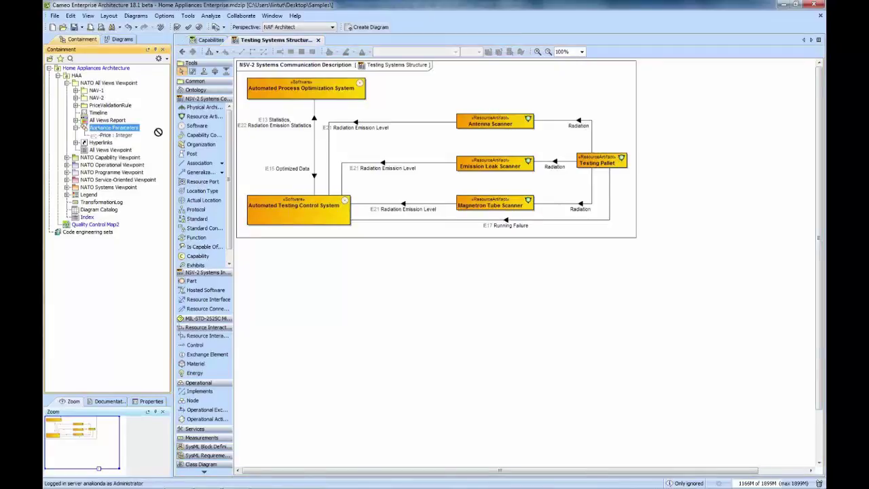
drag(592, 162, 590, 162)
click(612, 174)
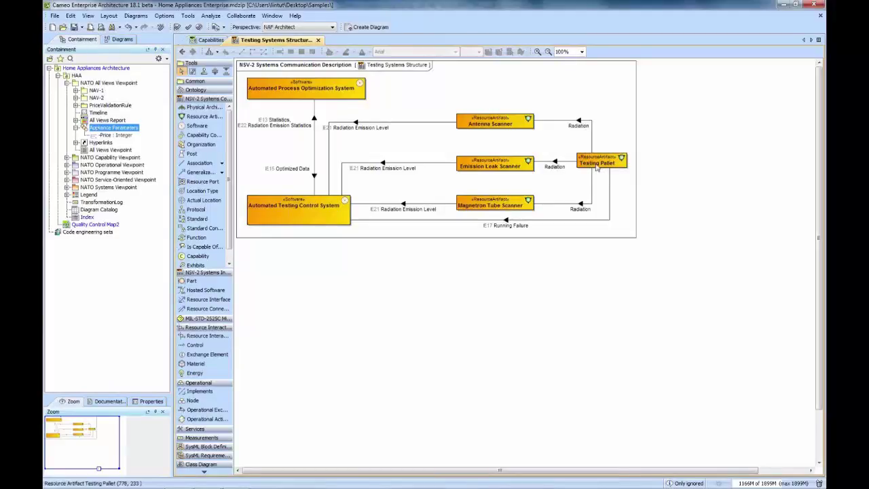
Step: Set the Price of the Testing Pallet resource artifact to 0 in its specification and close the specification
click(598, 165)
double_click(597, 165)
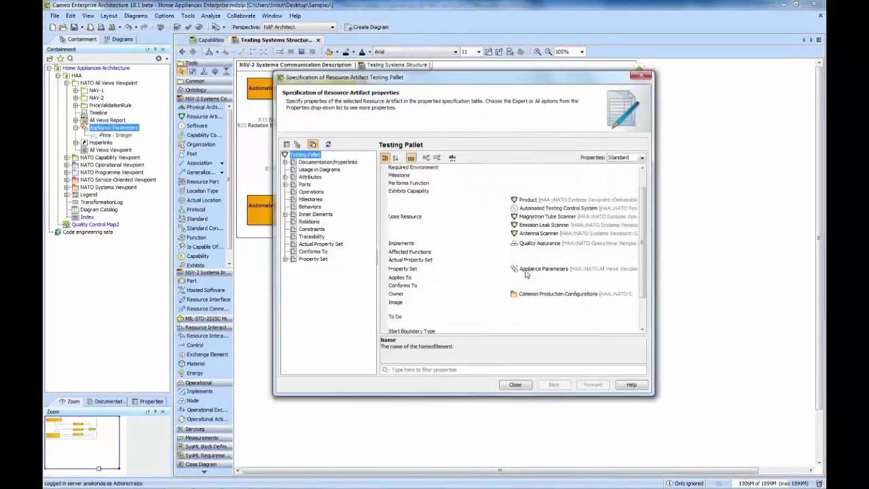
scroll(520, 273, down, 1)
scroll(520, 273, down, 2)
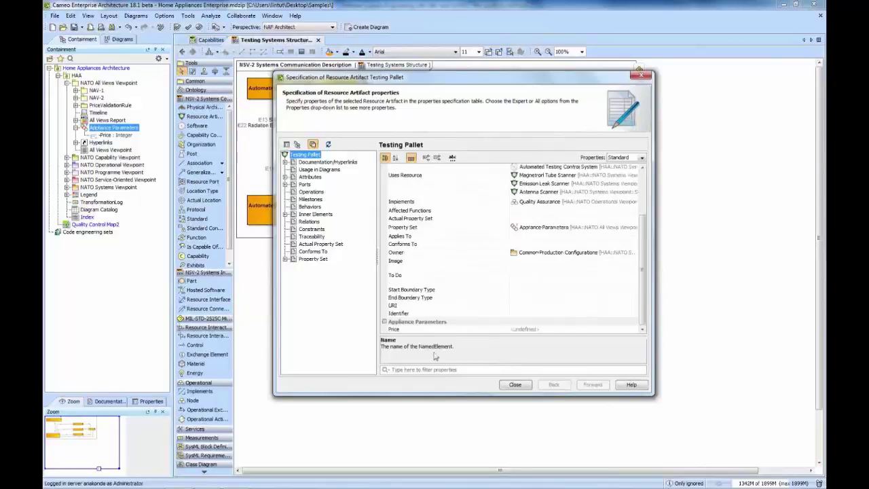
click(536, 329)
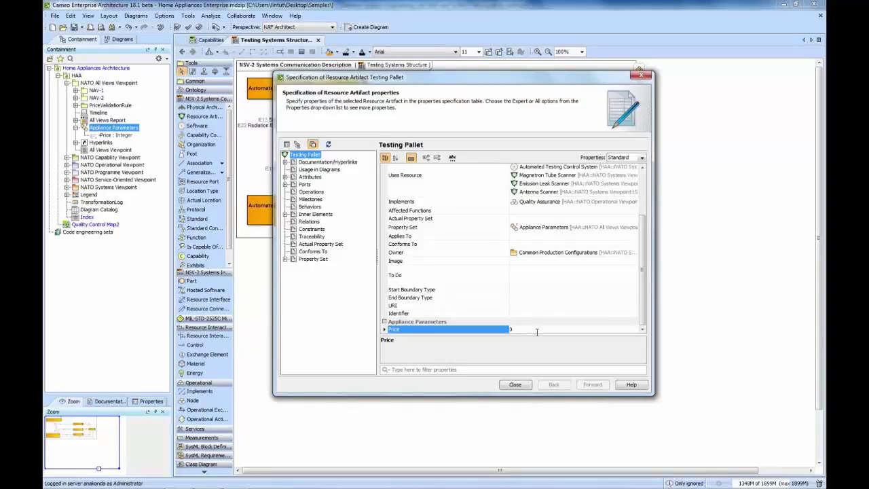
click(512, 385)
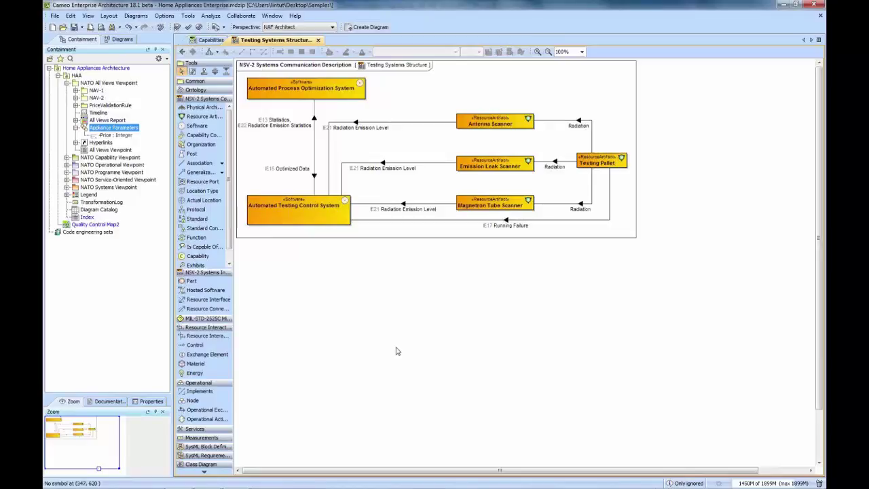
Step: Collapse Appliance Parameters and the NATO All Views Viewpoint package in the model tree and save the project
click(77, 130)
click(76, 128)
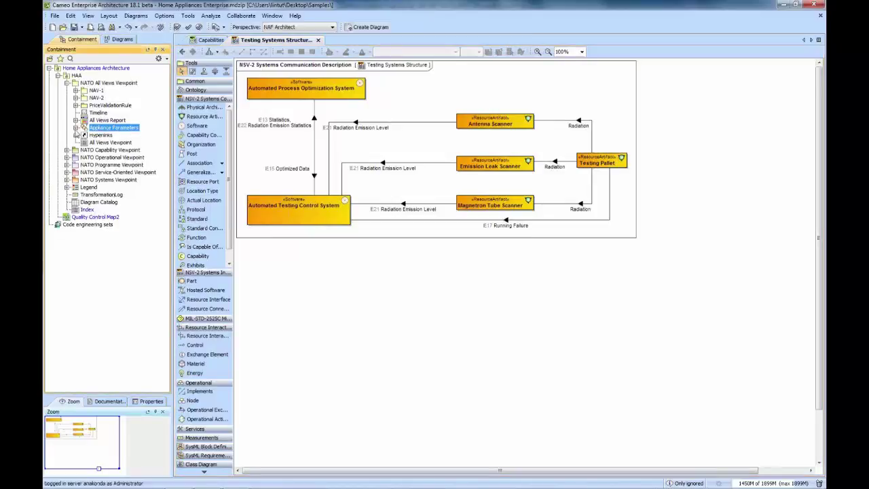
click(67, 83)
click(343, 262)
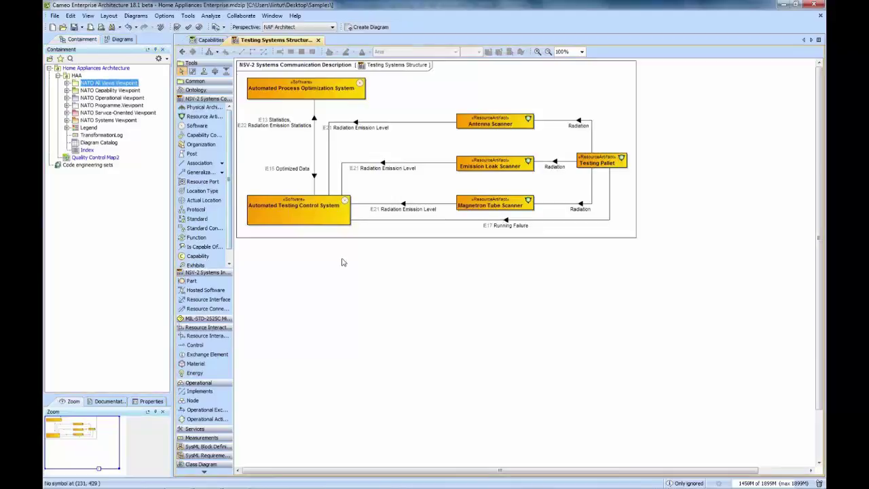
key(ctrl+s)
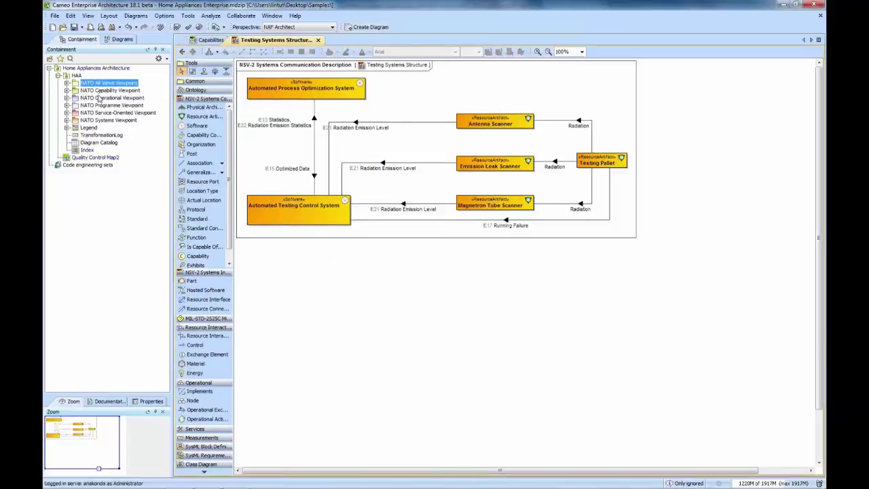
Step: Share the HAA package through its project usages and run the dependency check on it
right_click(76, 75)
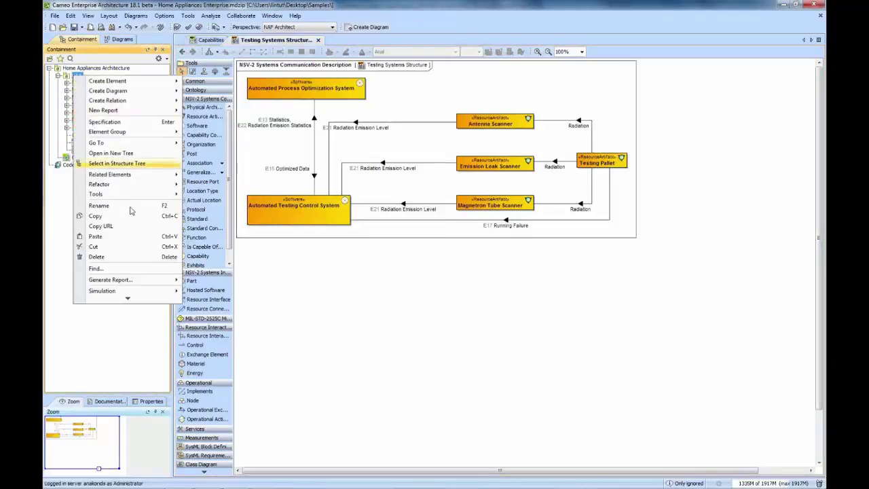
click(119, 301)
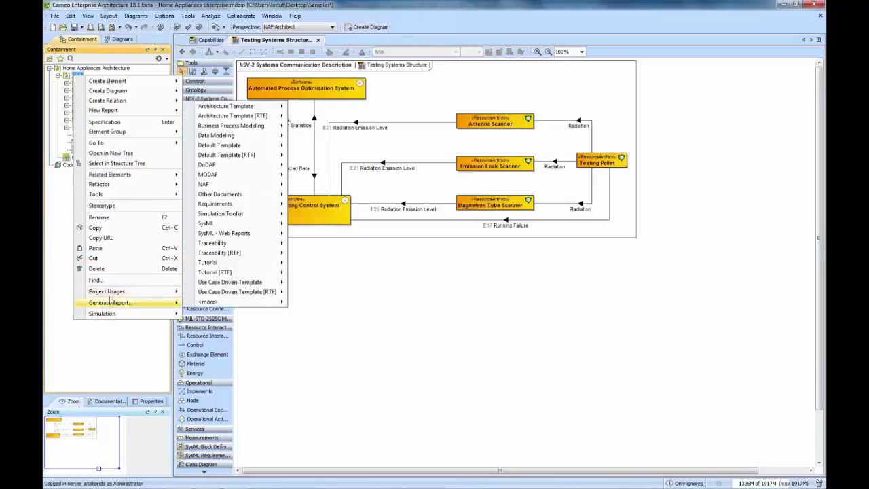
mouse_move(110, 295)
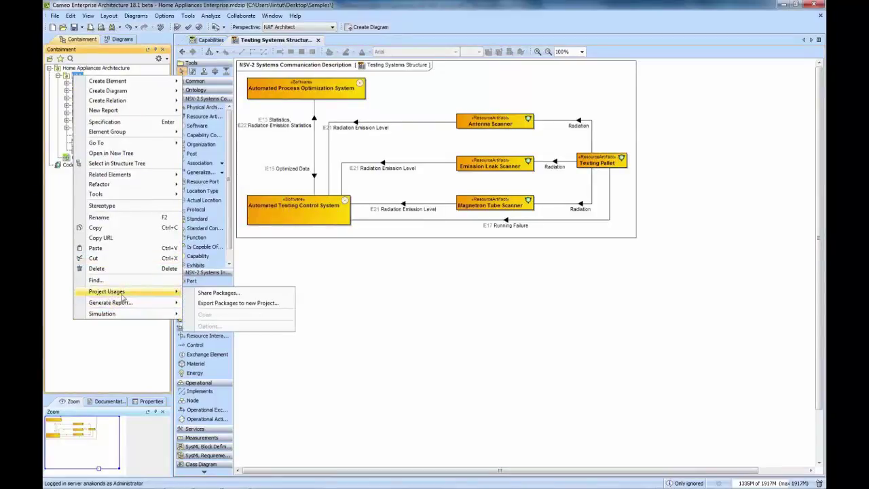
click(213, 294)
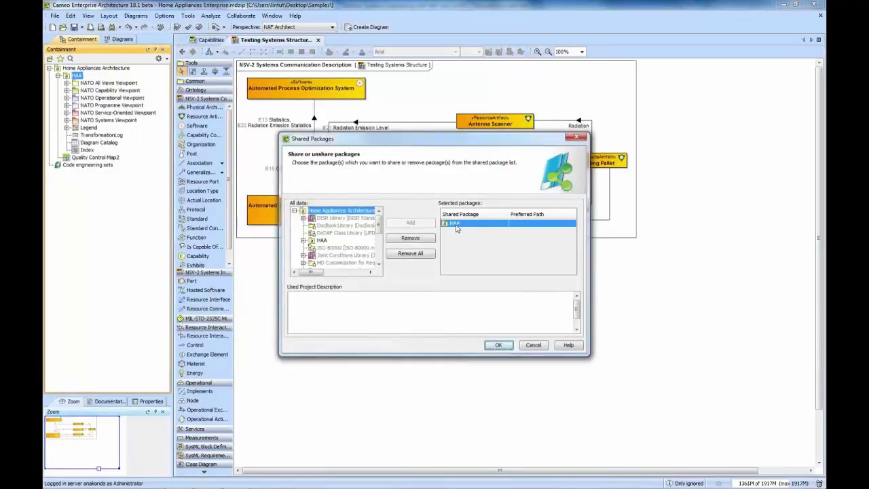
click(498, 345)
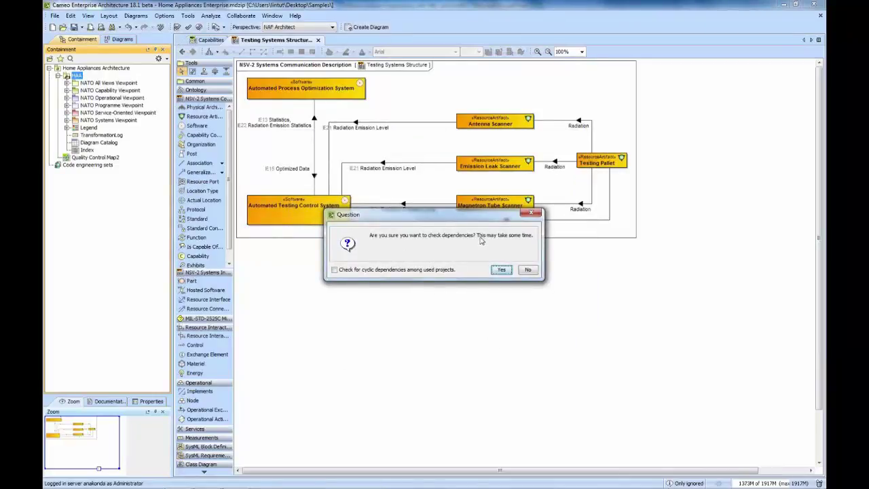
click(501, 270)
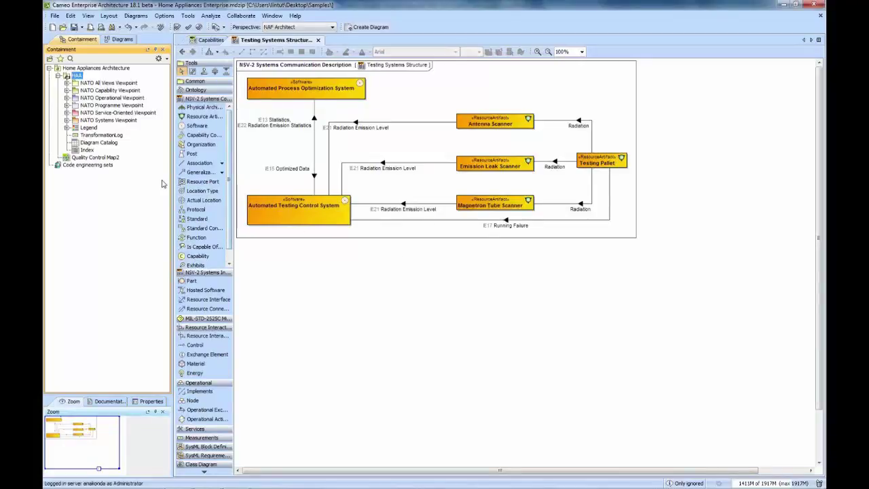
Step: Delete the Quality Control Map2 diagram from the Home Appliances Architecture model and save the project
click(103, 158)
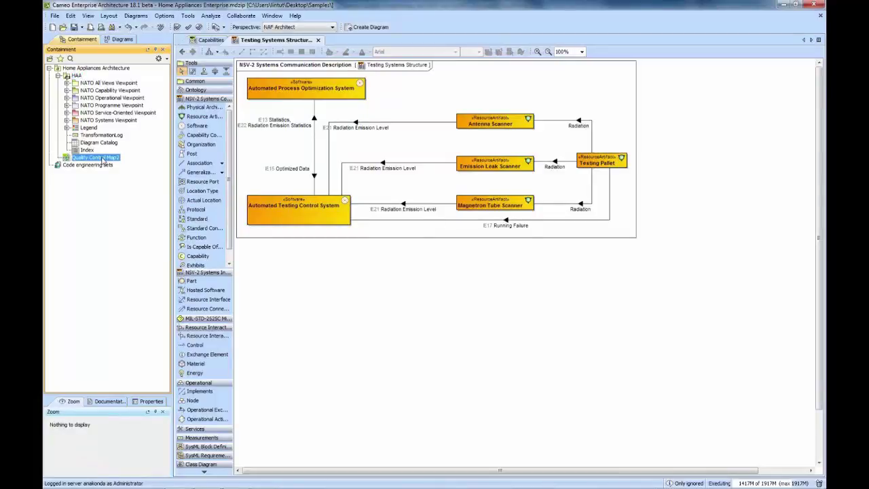
key(Delete)
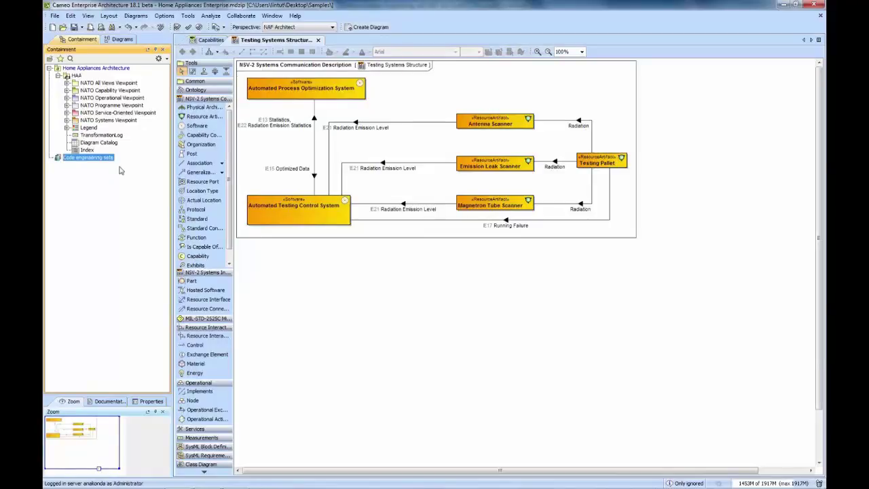
key(ctrl+s)
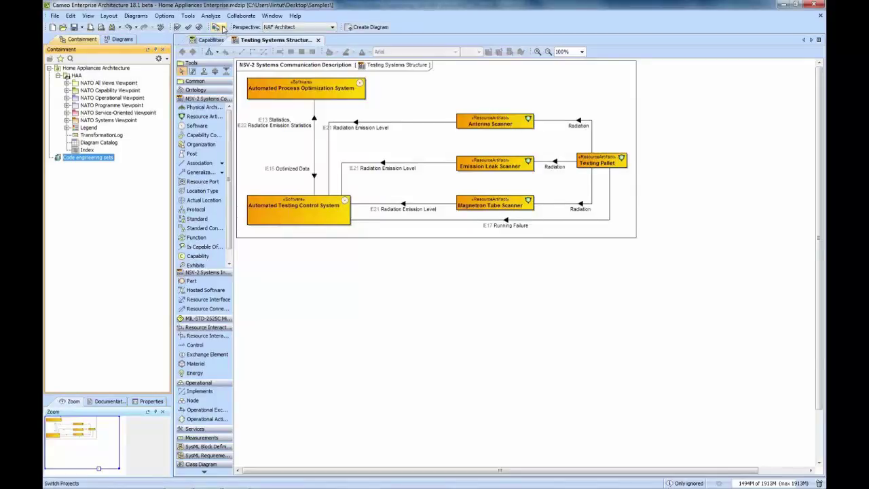
Step: Switch to the TestingPalletCostAnalysis.mdzip project and start using another project in it, with the file system as the source
click(222, 28)
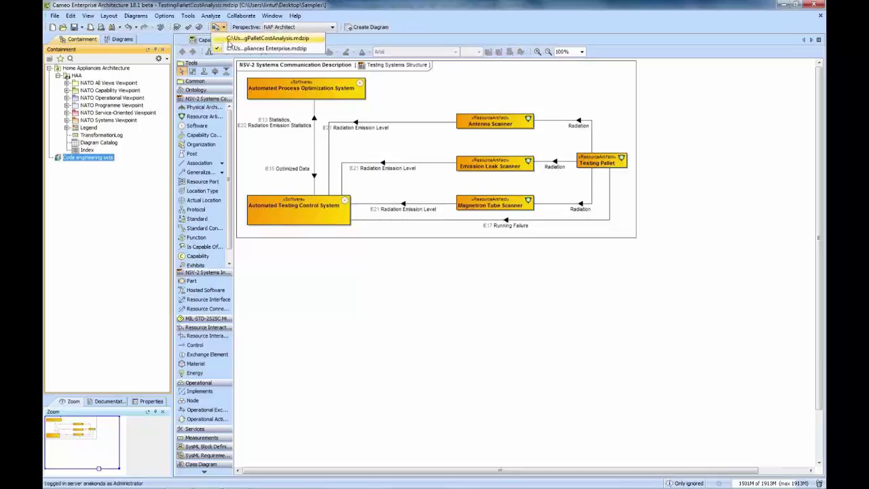
click(228, 39)
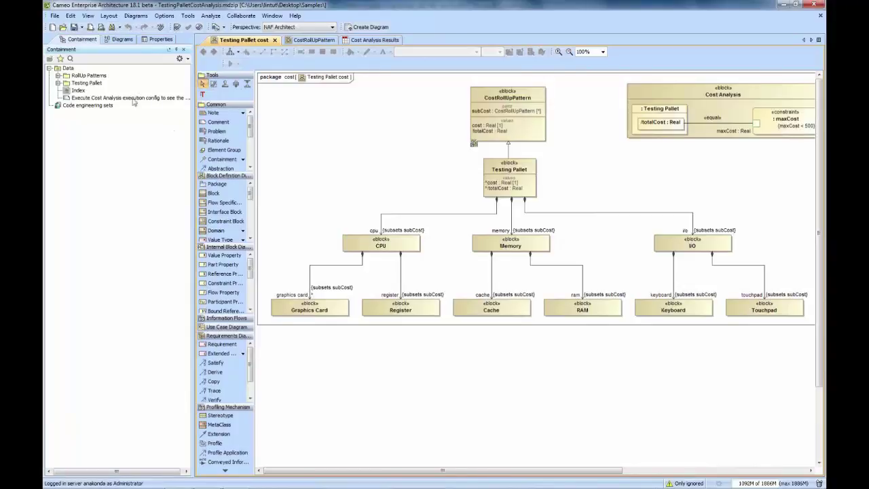
click(54, 15)
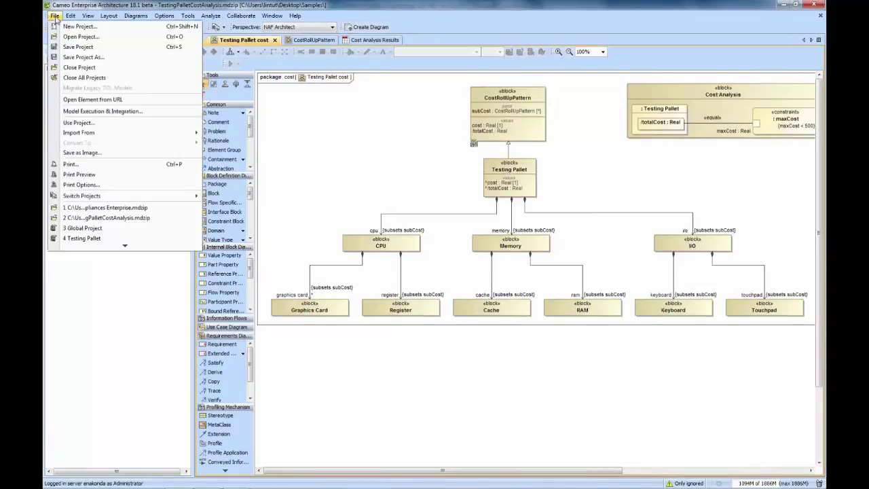
click(126, 246)
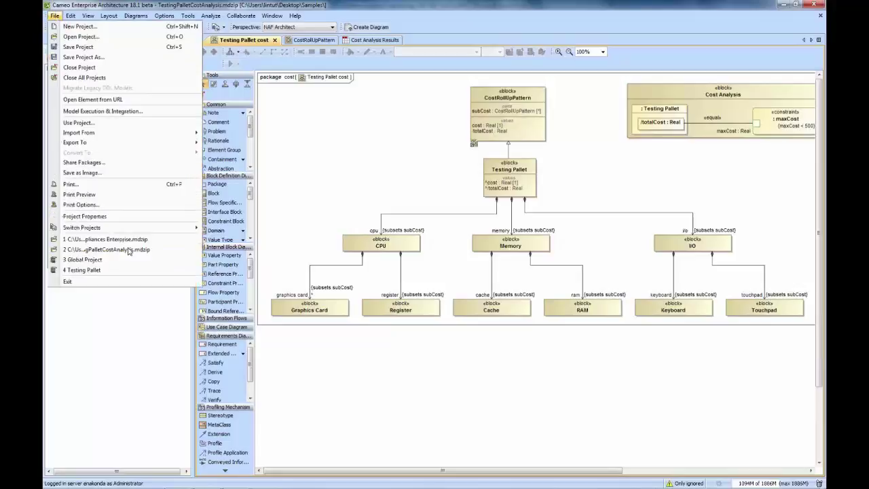
click(131, 124)
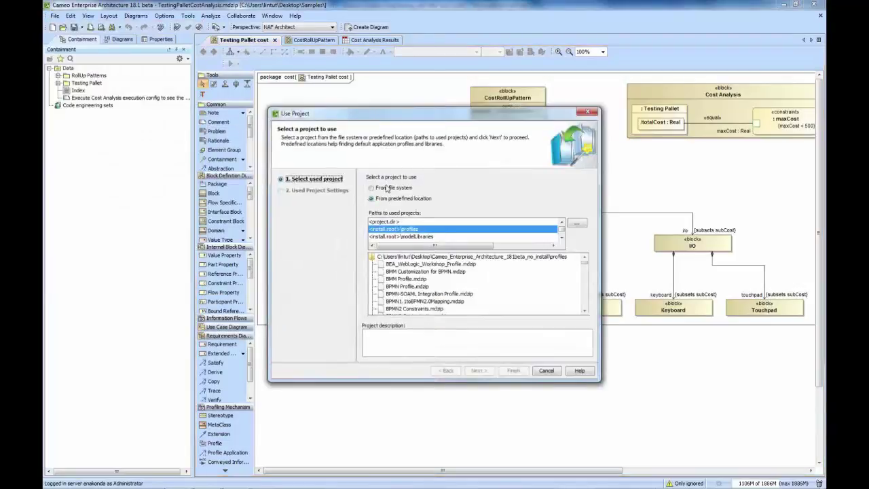
click(375, 189)
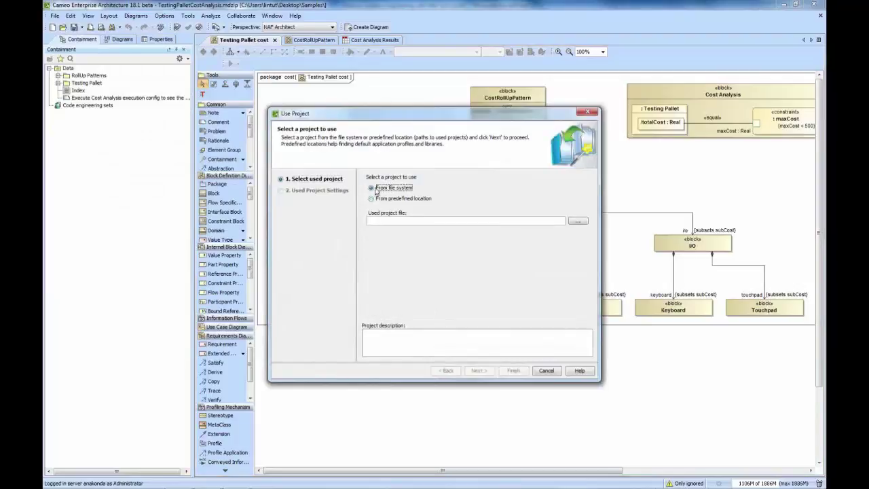
Step: Add Home Appliances Enterprise.mdzip from the Samples folder as the used project, with read-only accessibility and the Always load mode
click(577, 221)
click(379, 156)
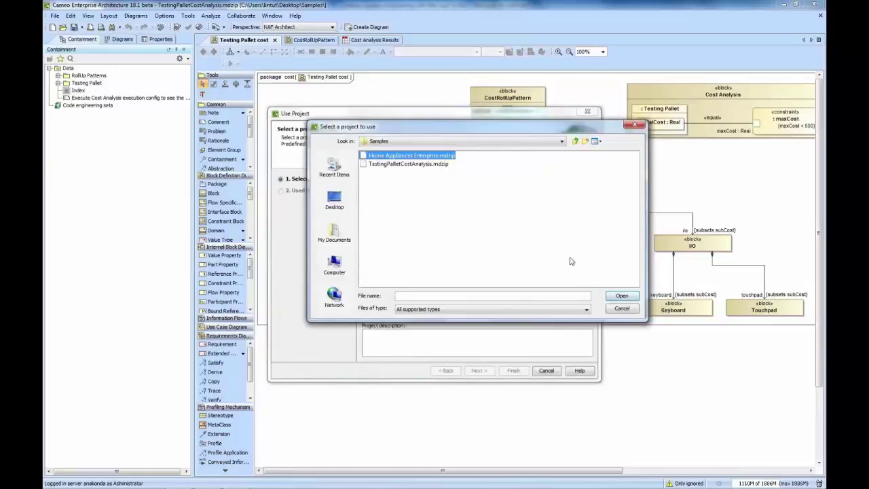
click(618, 297)
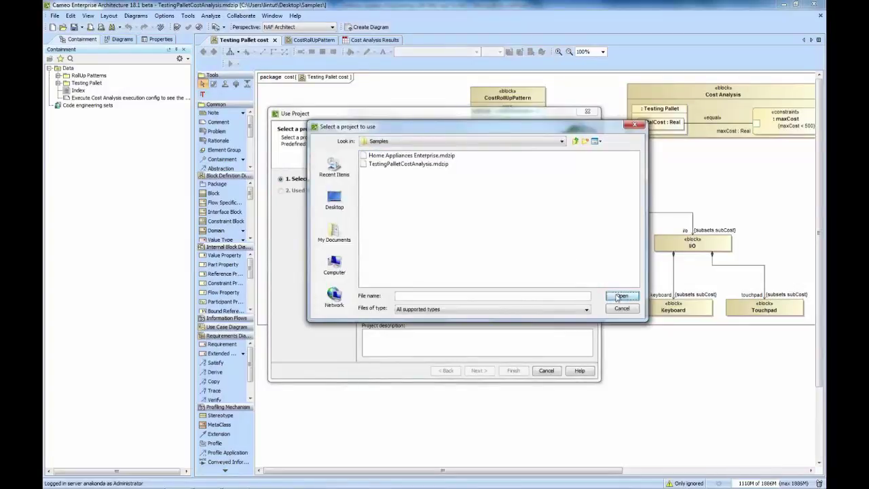
click(414, 164)
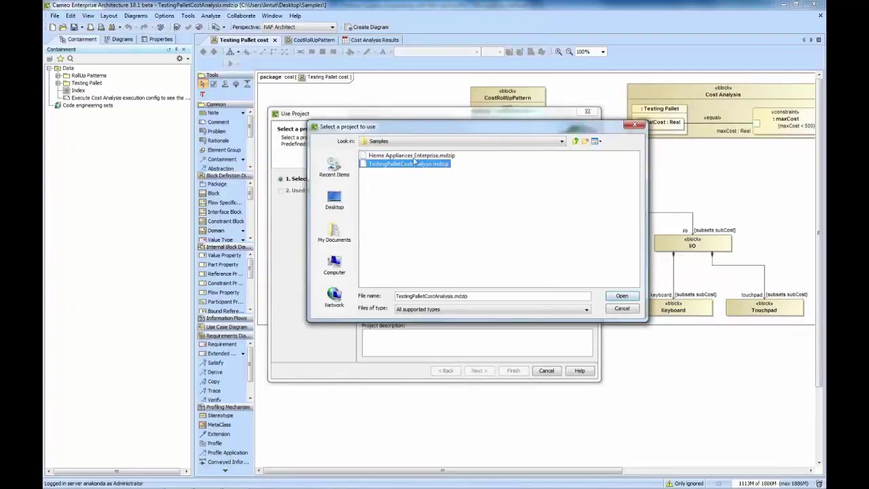
click(414, 156)
click(399, 163)
click(403, 156)
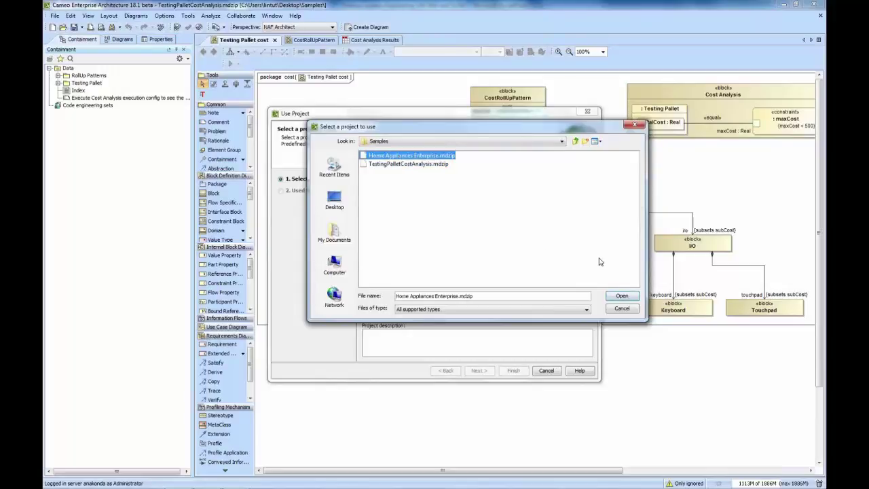
click(623, 298)
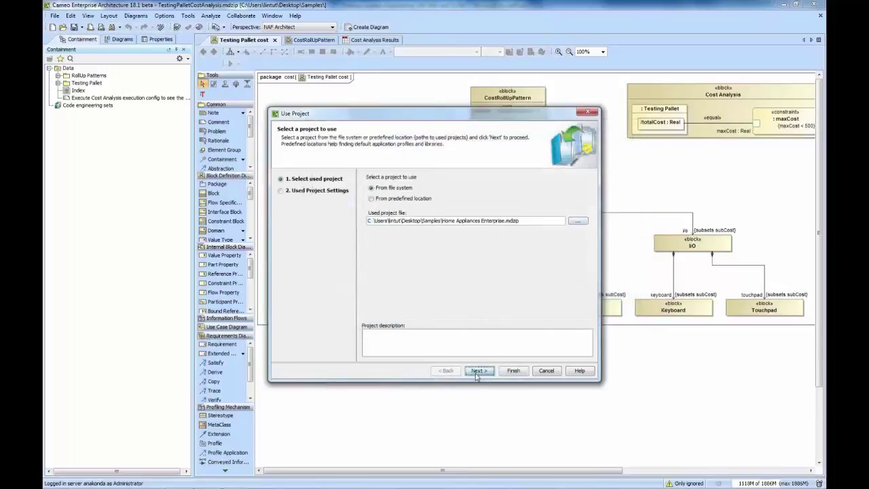
click(477, 372)
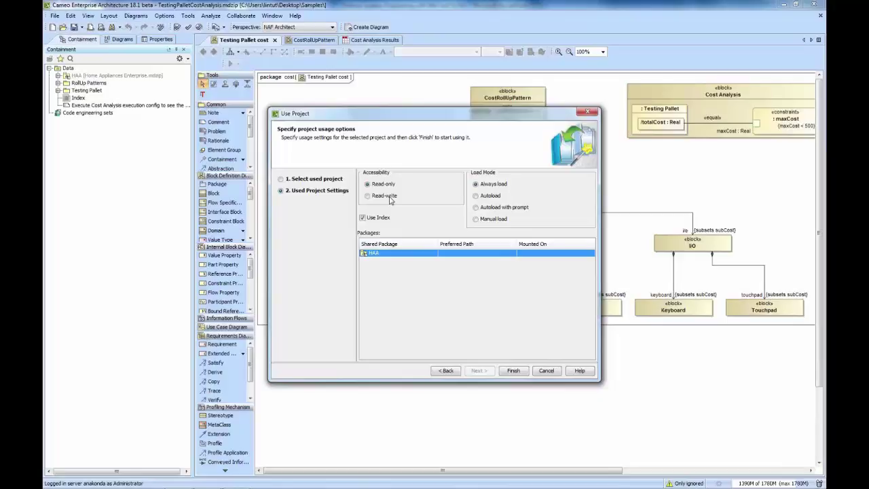
click(511, 371)
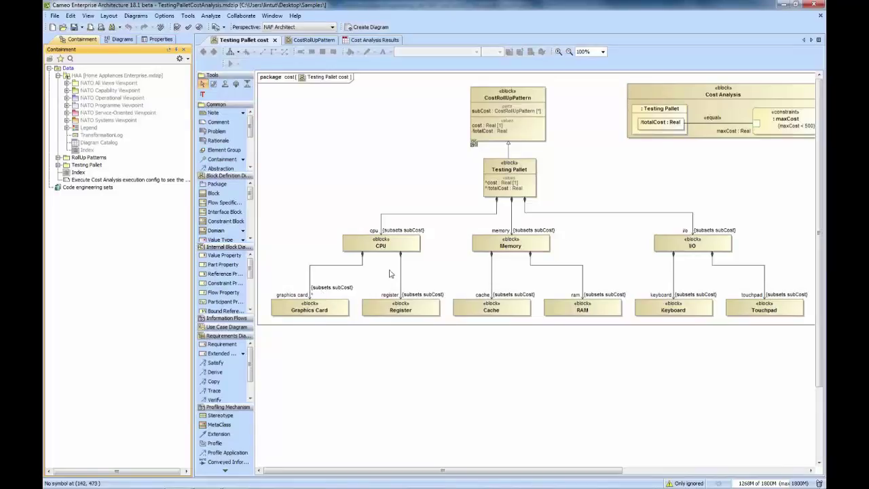
Step: Create a Dependency Matrix diagram owned by the Data package
click(364, 28)
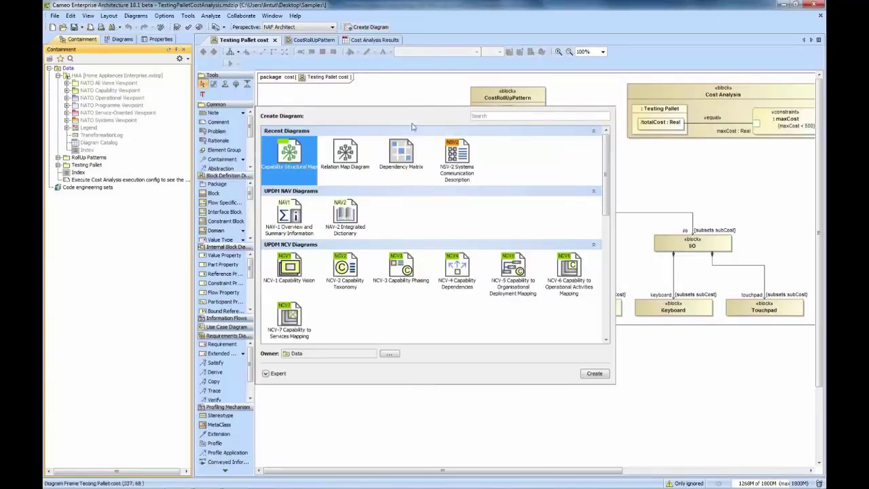
click(405, 158)
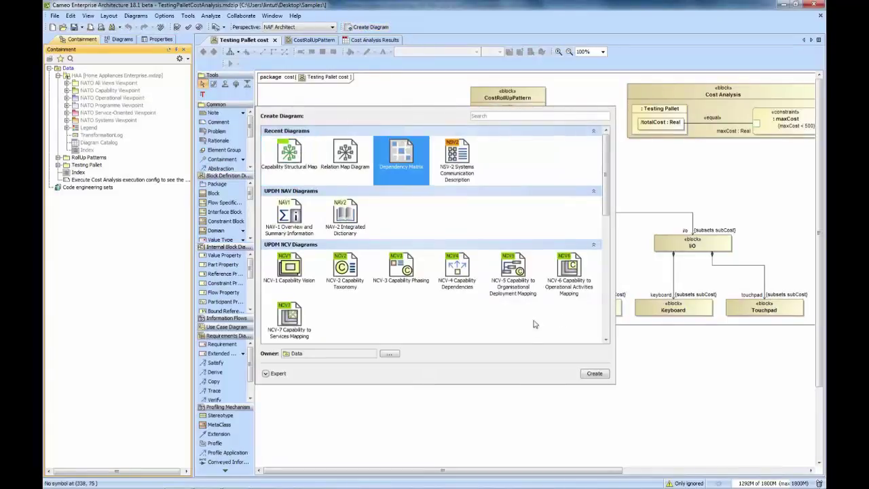
click(595, 374)
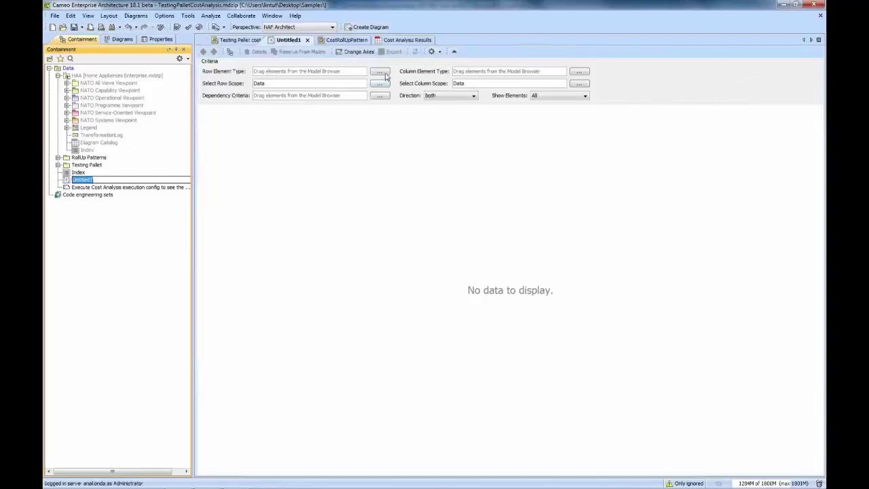
Step: Set the matrix's row element type to Resource Artifact
click(382, 73)
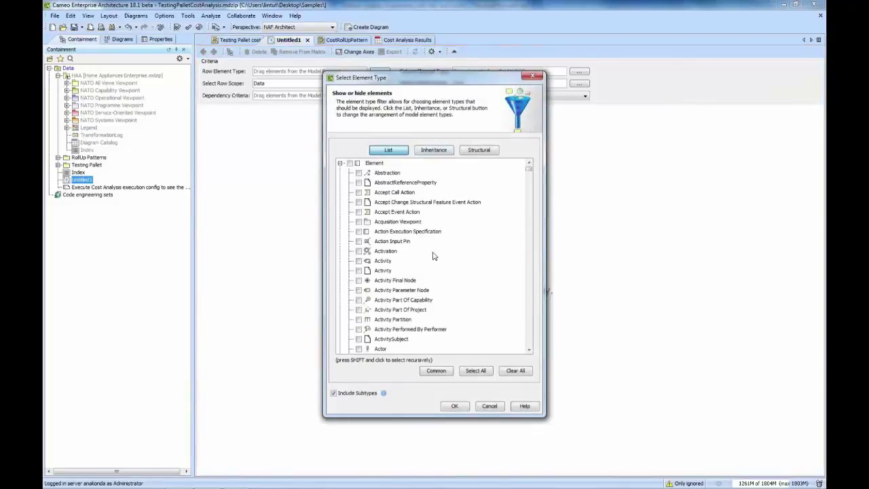
click(378, 310)
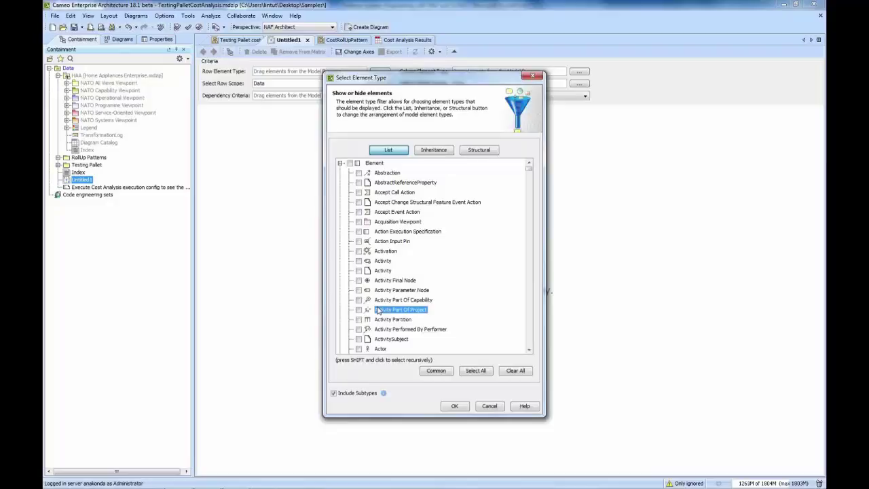
text(arch for: arch)
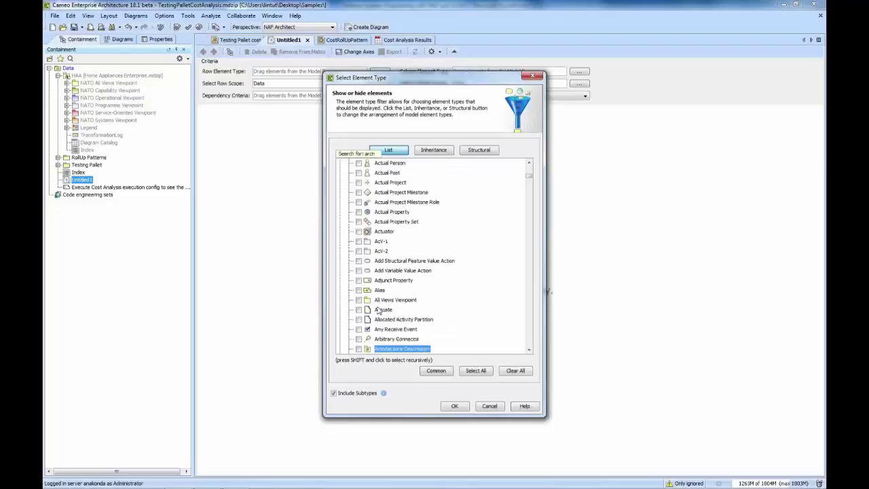
key(BackSpace)
key(BackSpace)
key(BackSpace)
key(BackSpace)
text(resource)
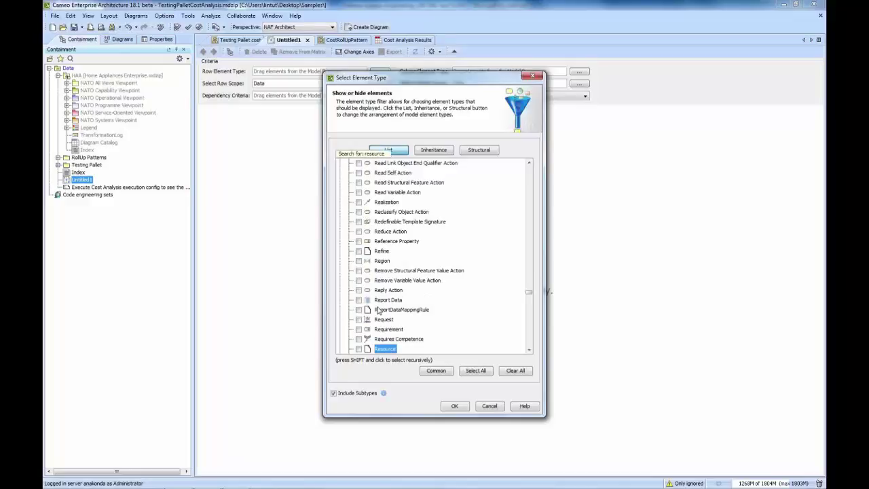
scroll(376, 311, down, 2)
click(358, 310)
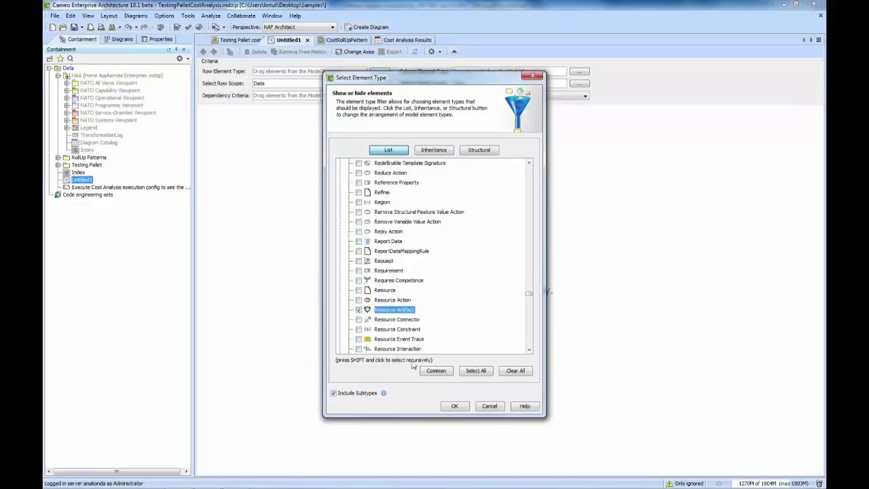
click(455, 407)
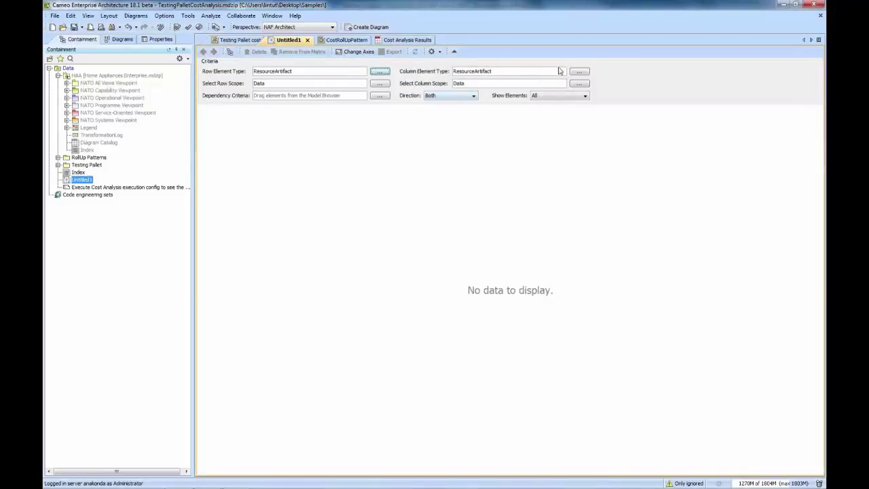
Step: Clear the matrix's column element type selection and set it to Block
click(578, 72)
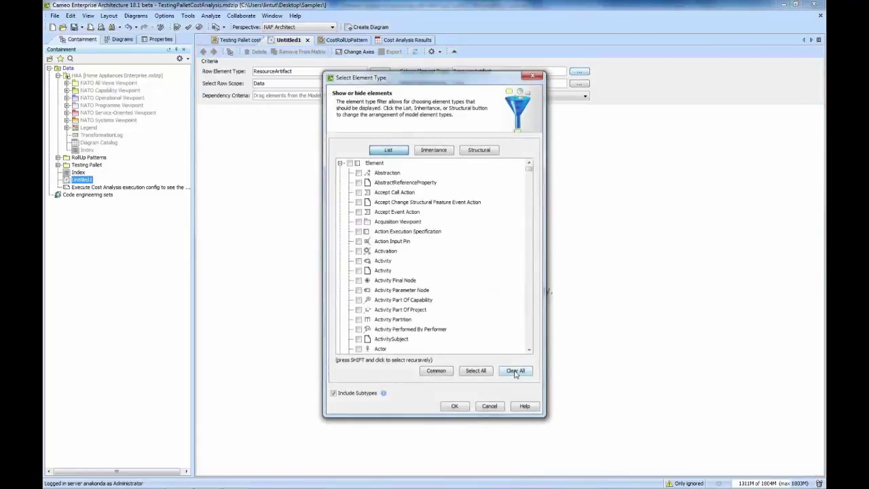
click(394, 310)
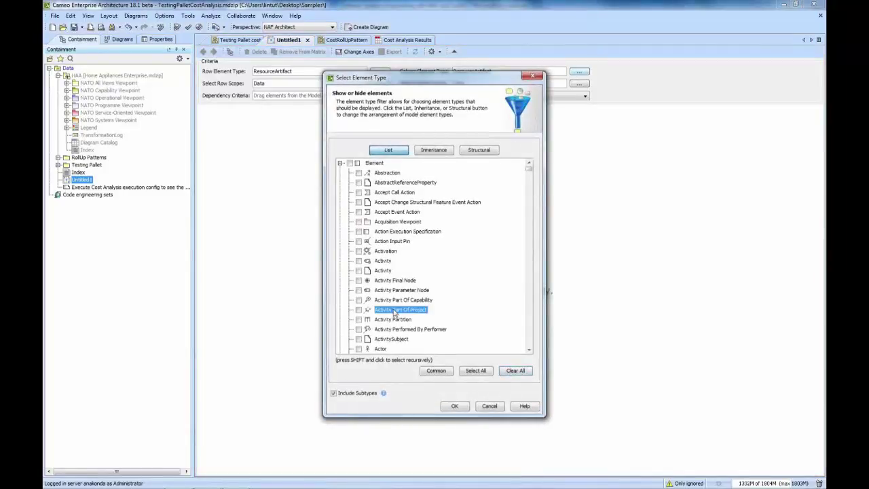
text(block)
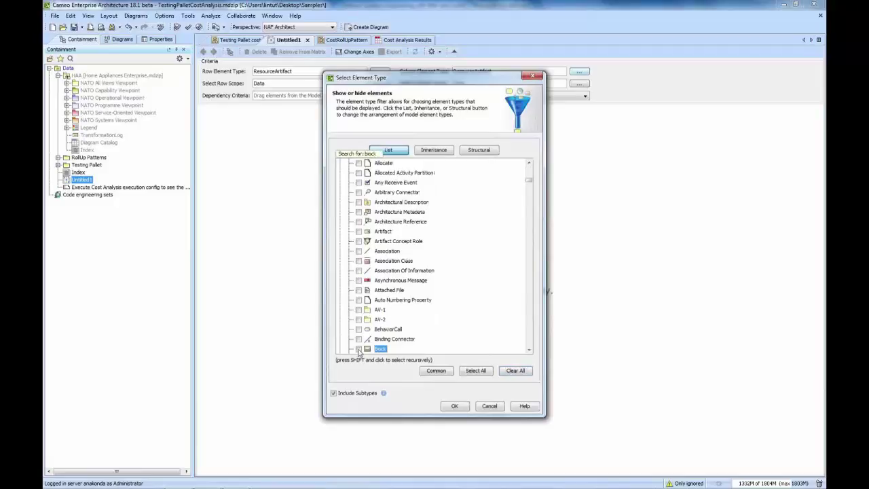
click(358, 348)
click(455, 406)
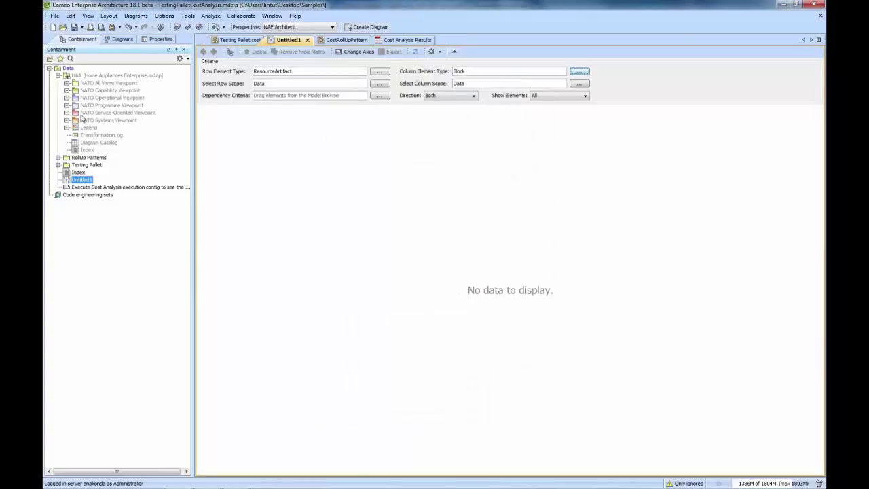
Step: Set the matrix's row scope to NATO Systems Viewpoint and its column scope to the cost package under Testing Pallet
drag(100, 121, 267, 83)
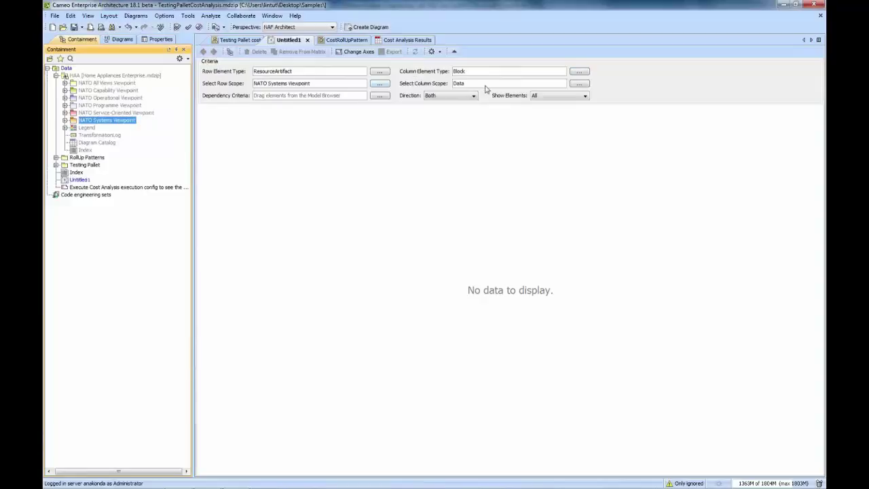
click(56, 165)
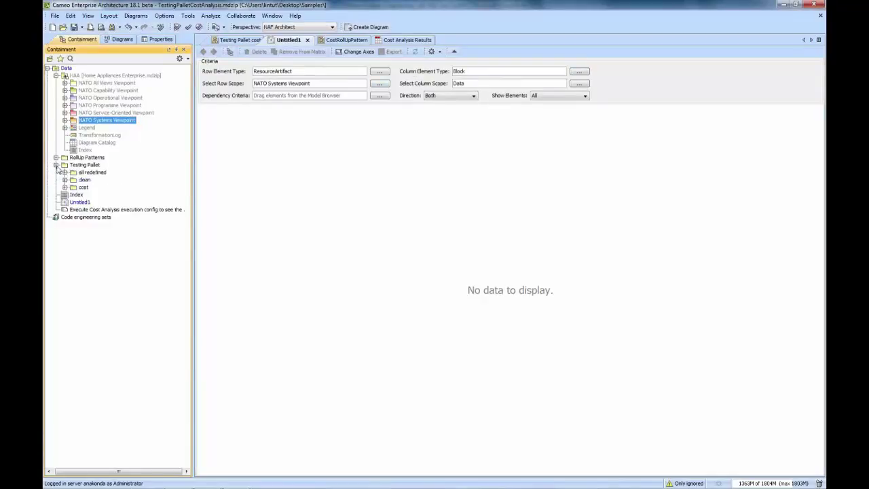
click(85, 180)
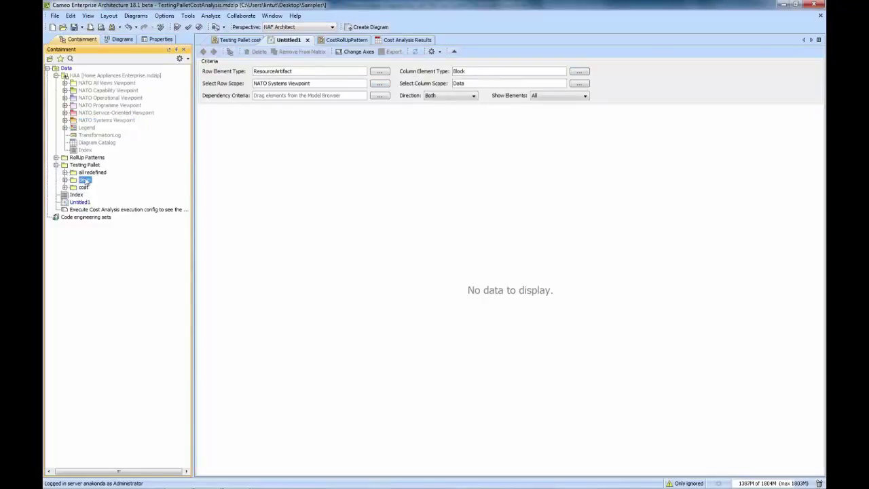
drag(84, 188, 475, 84)
Step: Set the matrix's dependency criteria to the Allocate relation
click(379, 95)
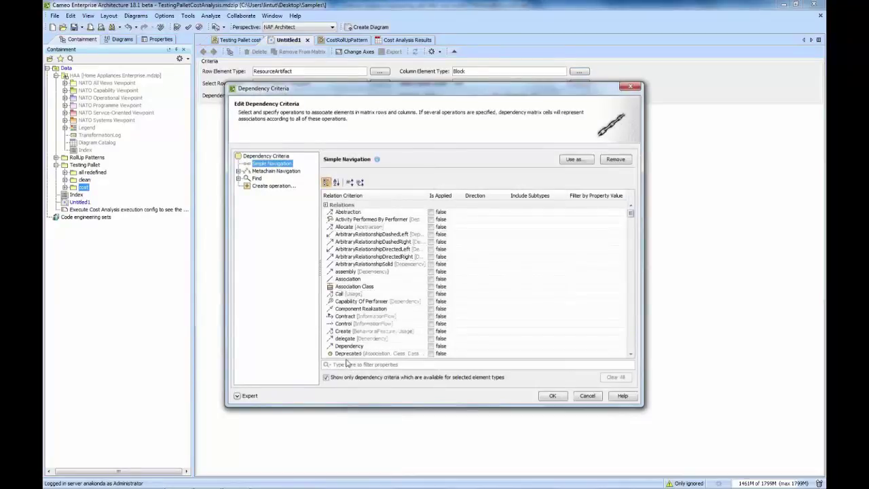
click(350, 364)
text(a)
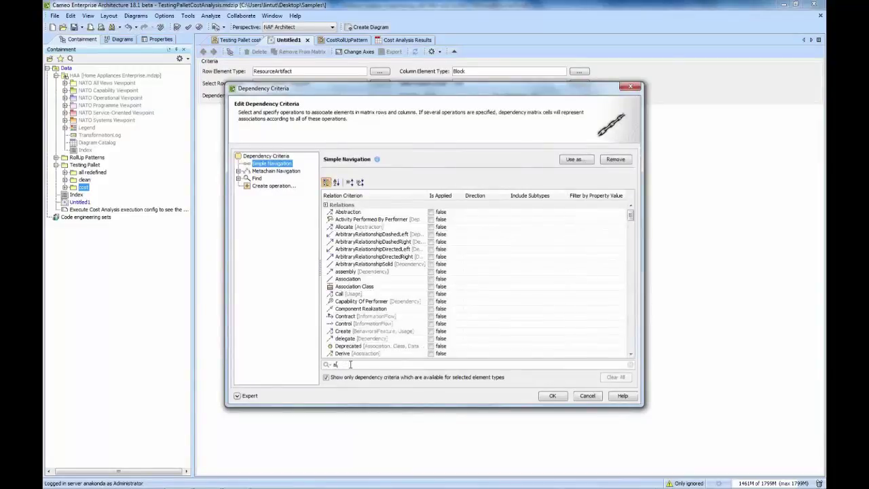
text(llocate)
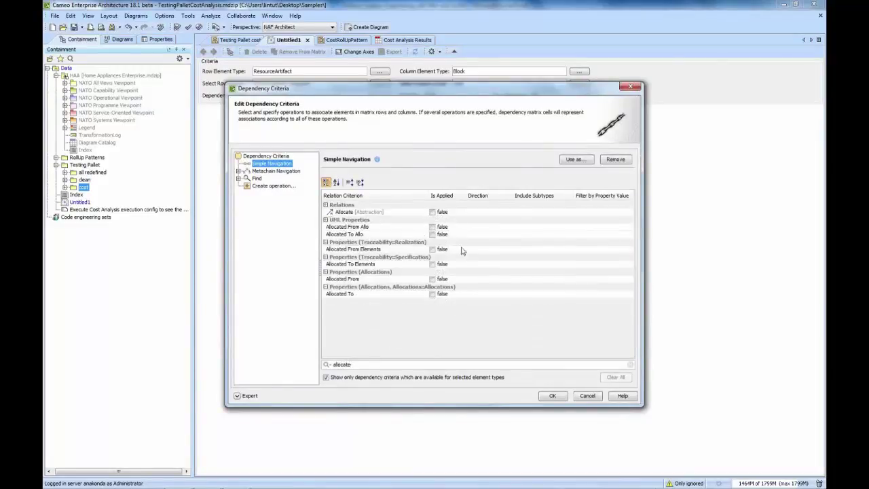
click(432, 212)
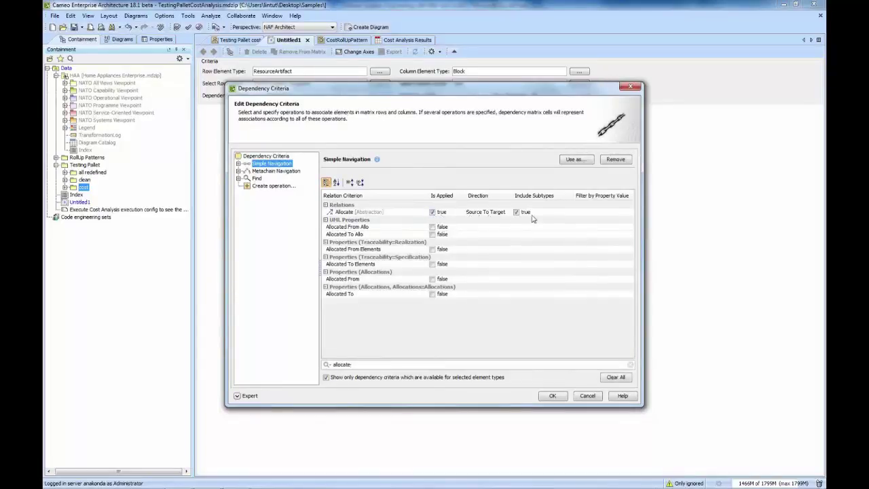
click(558, 396)
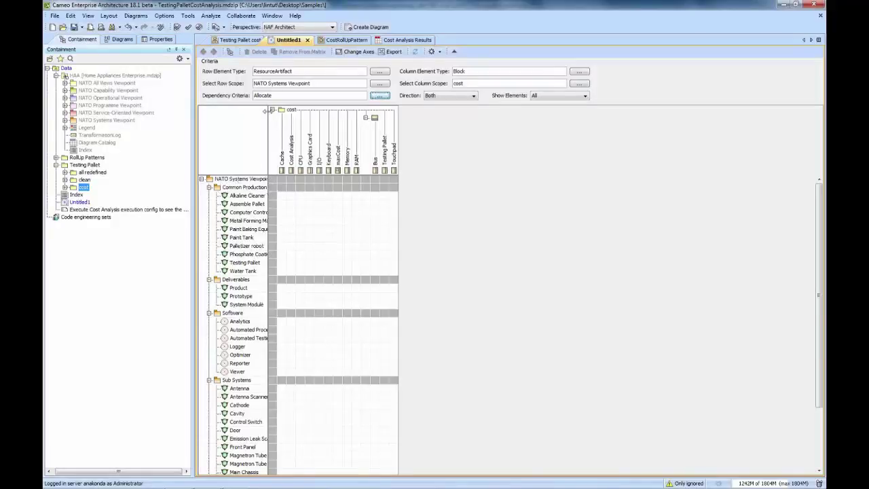
Step: Widen the row header, set the matrix direction to Column to row, and allocate the Testing Pallet block to the Testing Pallet resource artifact
drag(265, 111, 331, 112)
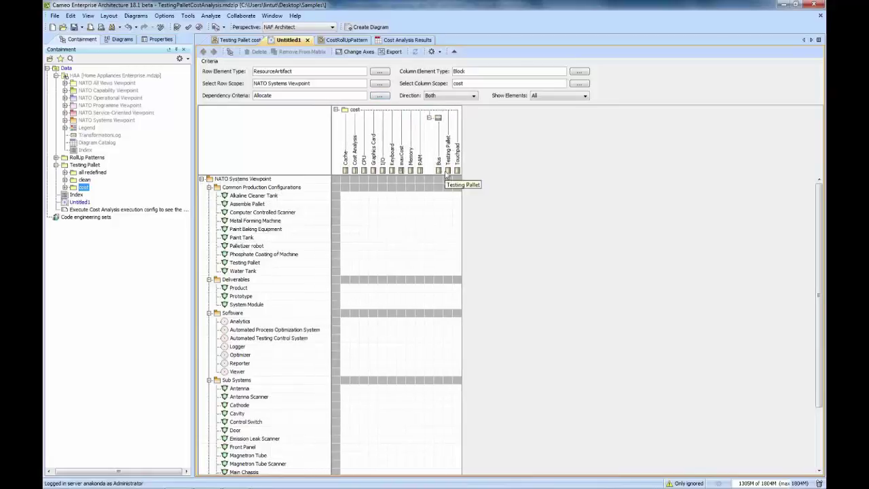
click(456, 98)
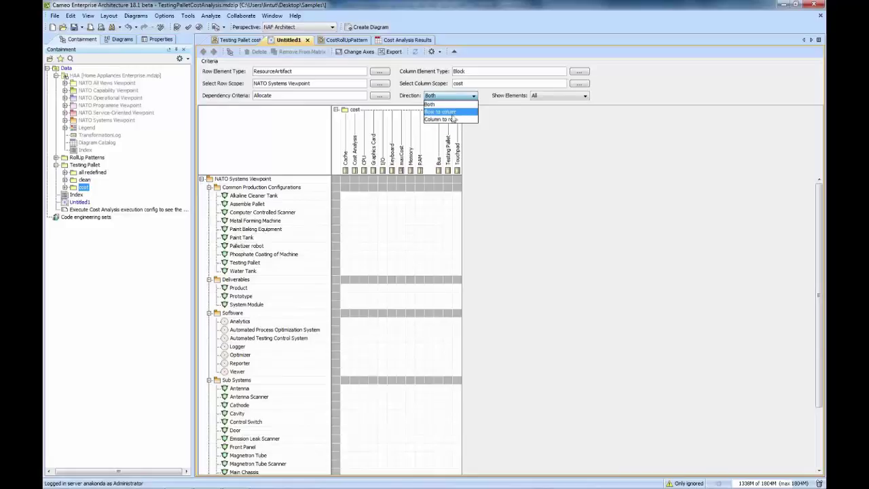
click(438, 120)
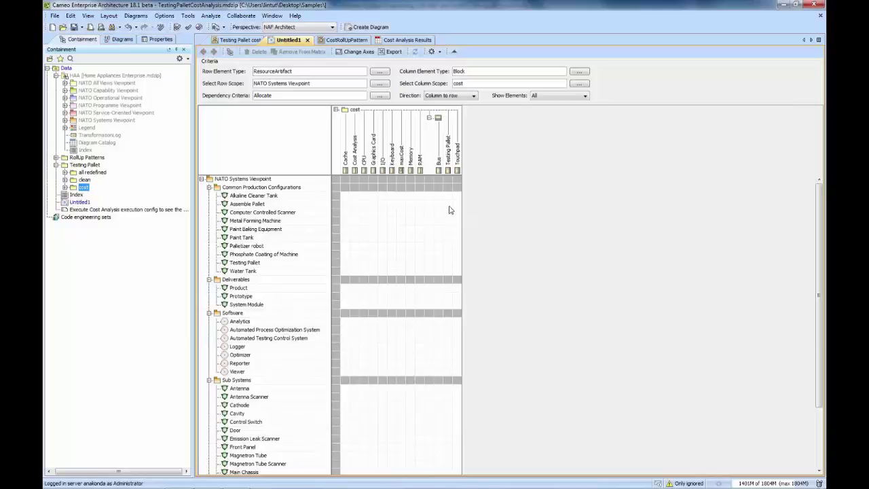
click(447, 262)
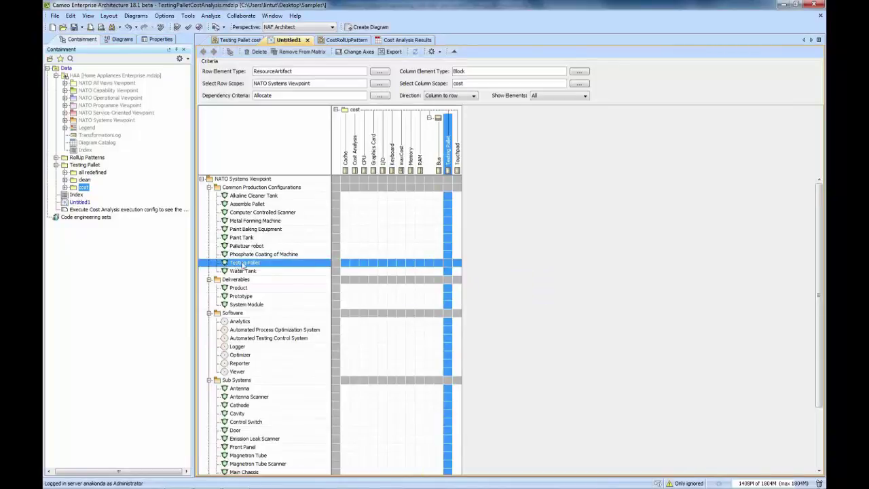
double_click(448, 263)
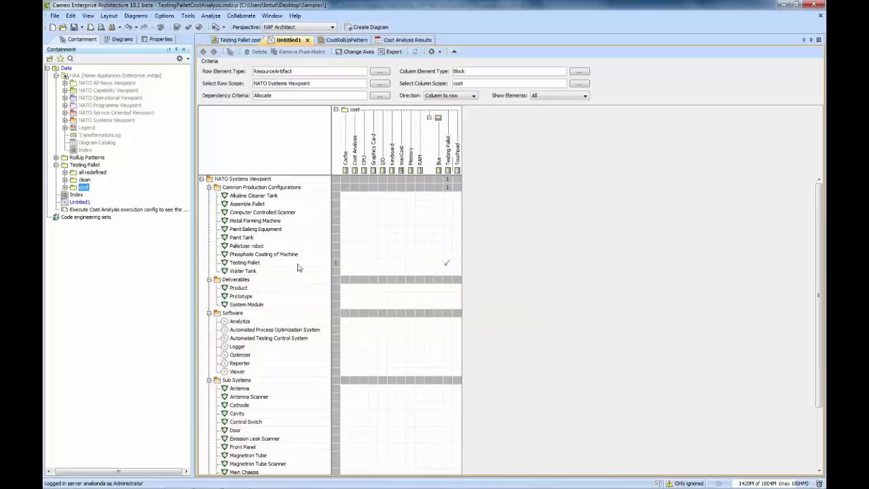
Step: Review the Allocate relation in the specification of the Testing Pallet resource artifact
click(249, 264)
double_click(249, 264)
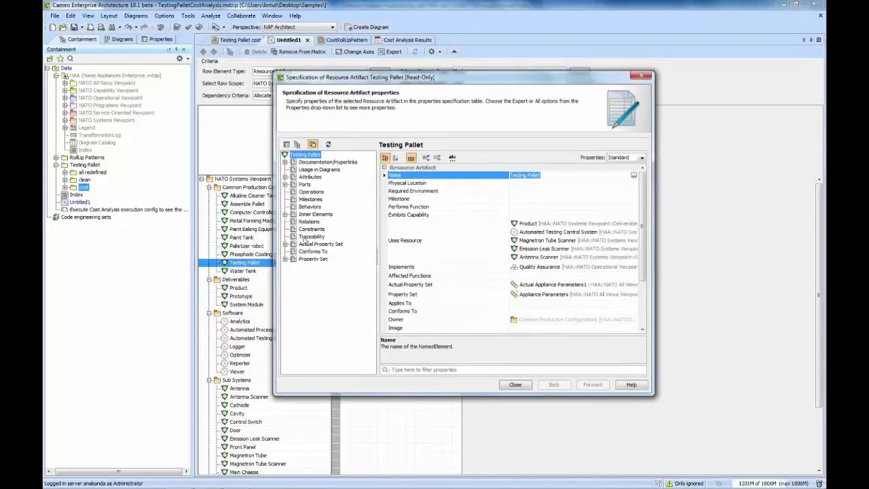
click(306, 223)
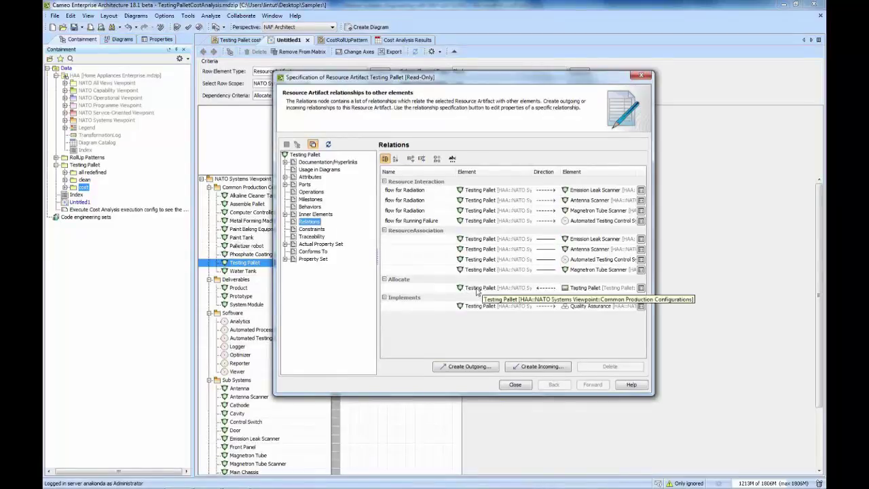
click(515, 385)
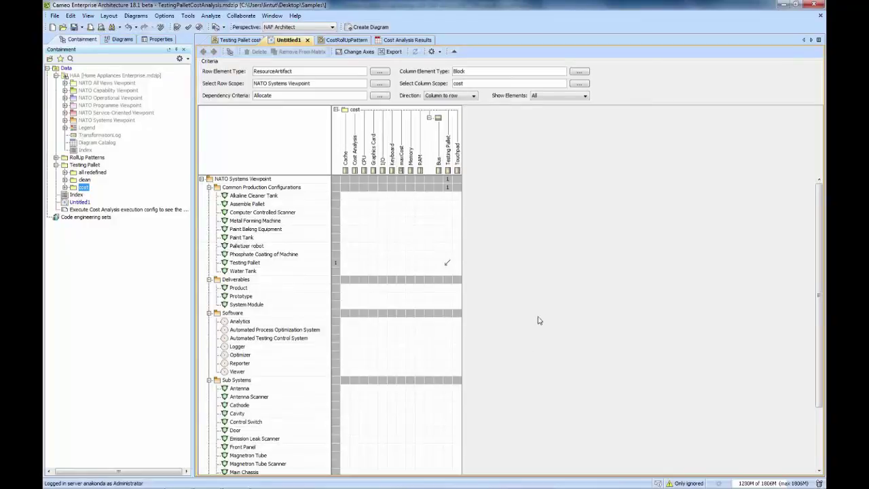
Step: Create a relation map in the cost package and set its context to the Quality Control capability, with the element filter off
click(369, 27)
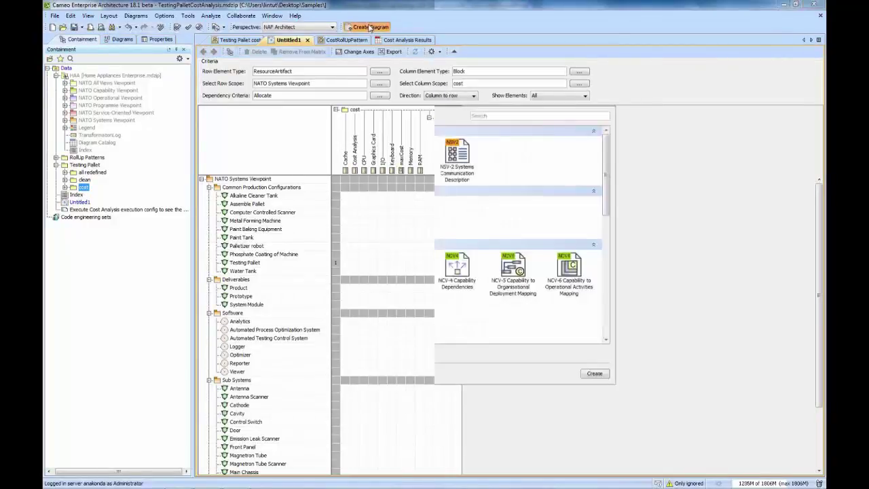
double_click(392, 161)
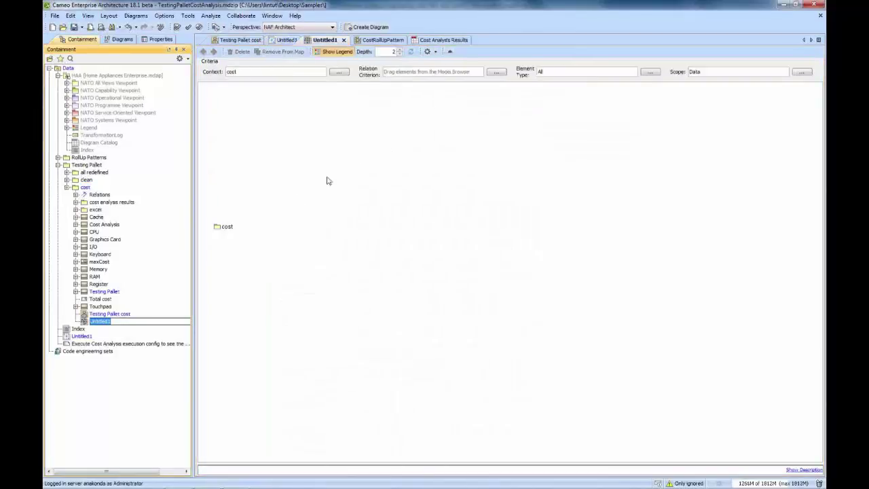
click(337, 72)
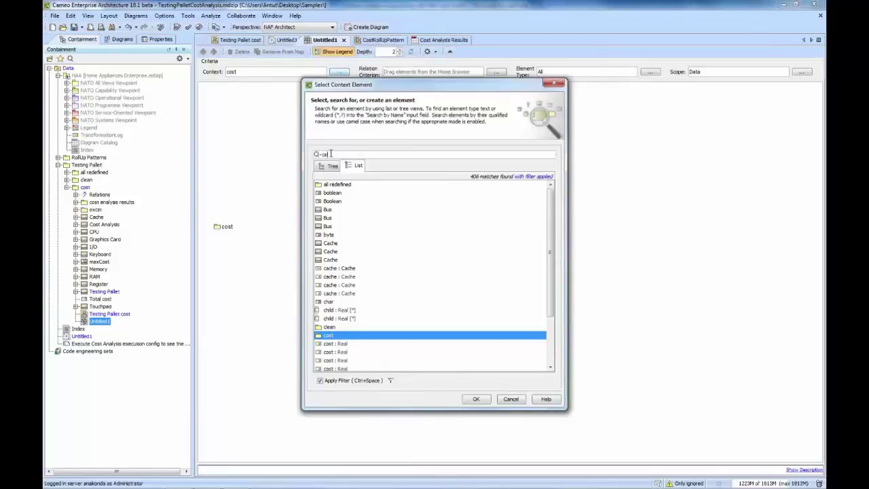
key(BackSpace)
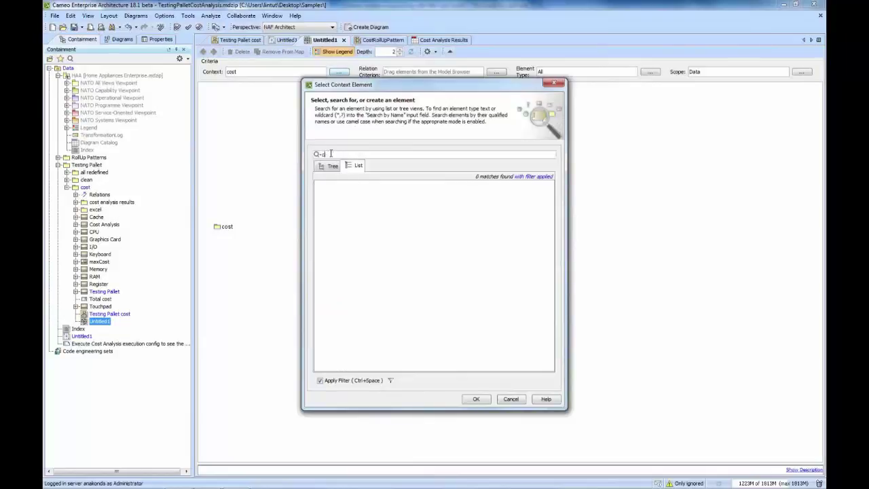
text(uali)
click(341, 379)
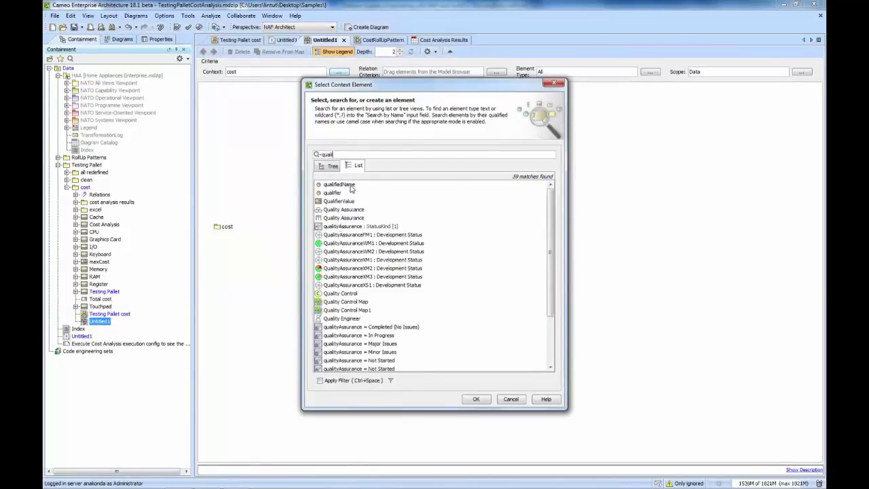
click(350, 293)
double_click(350, 292)
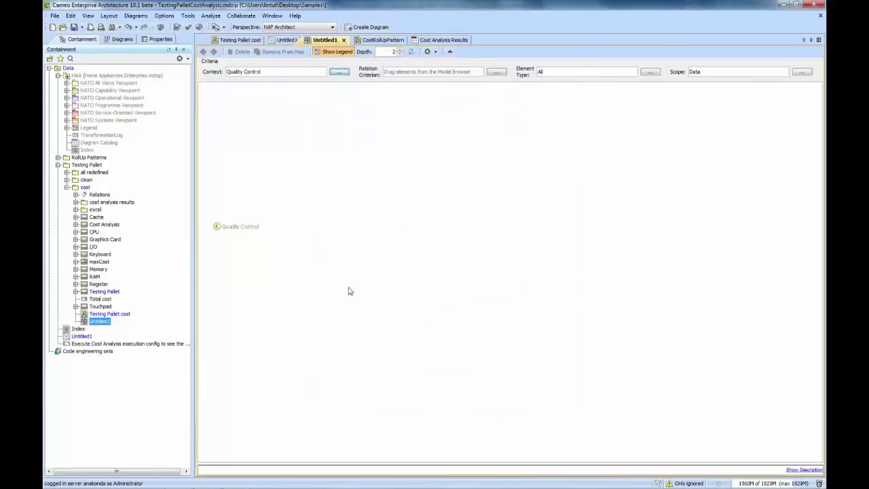
Step: Set the relation map's relation criterion to Exhibits
click(500, 72)
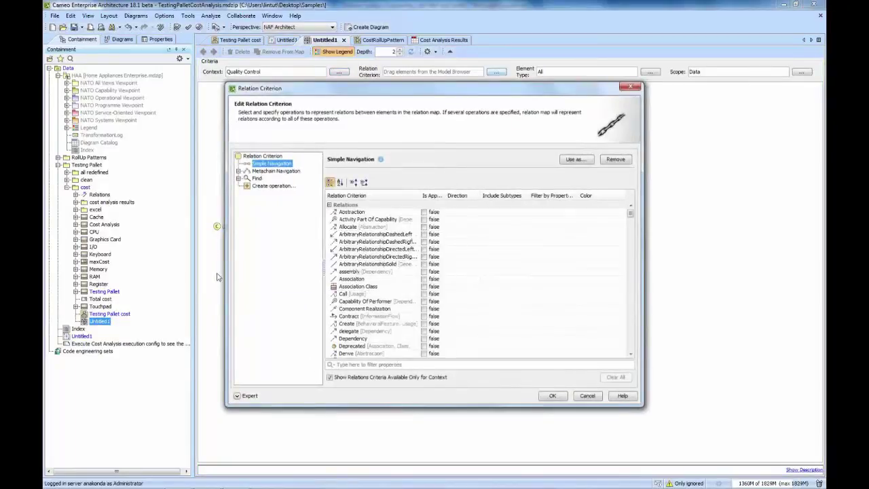
click(351, 365)
text(exhib)
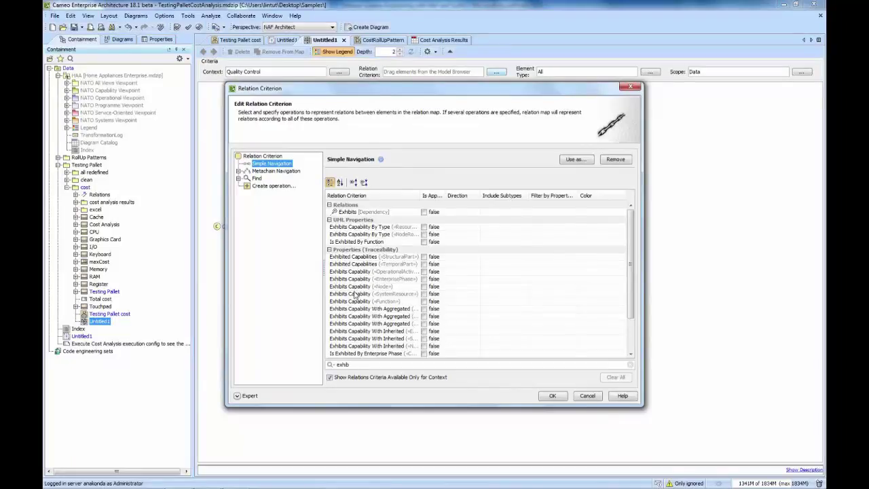
click(423, 212)
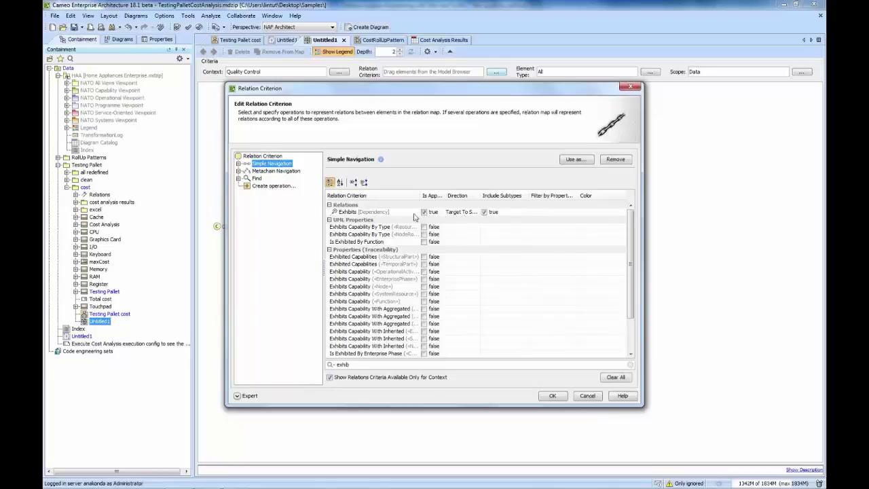
click(553, 396)
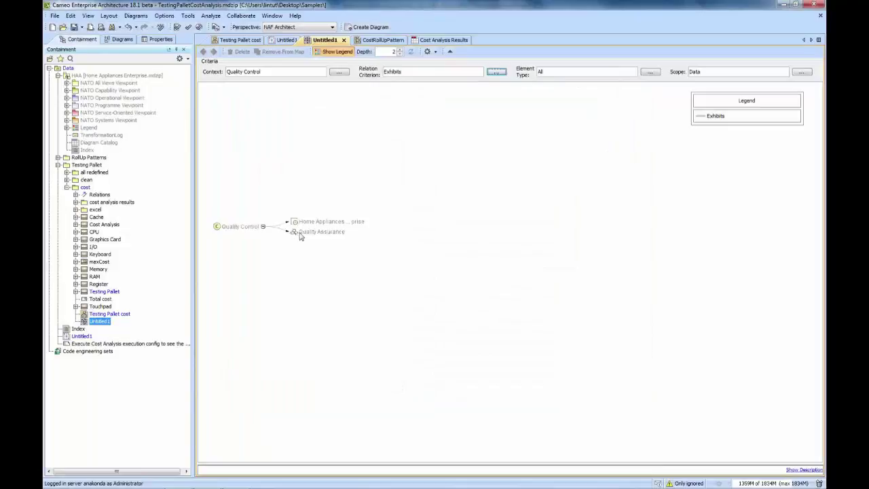
Step: Include criteria not available for the context and add the Implements relation with direction Target To Source to the relation map's criteria
click(496, 72)
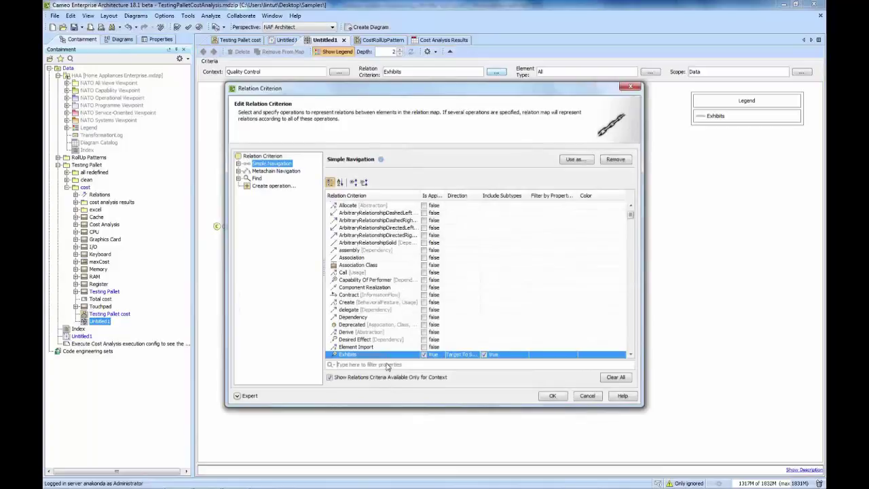
text(imple)
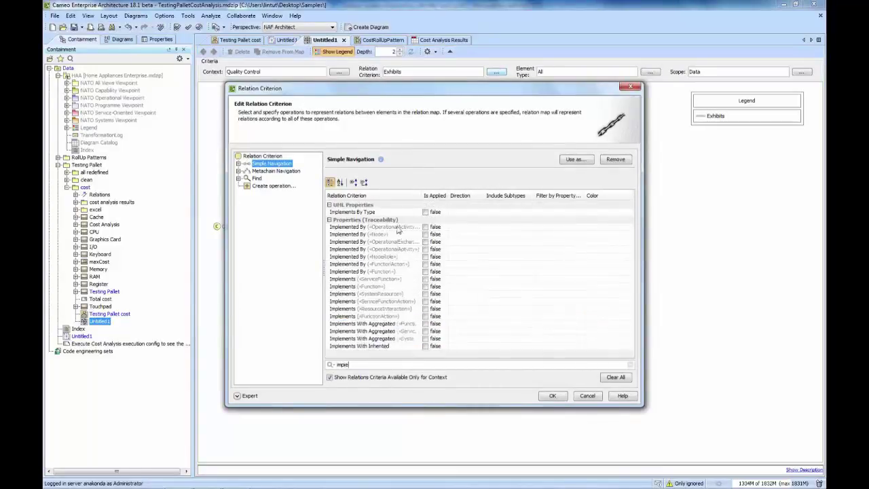
click(330, 377)
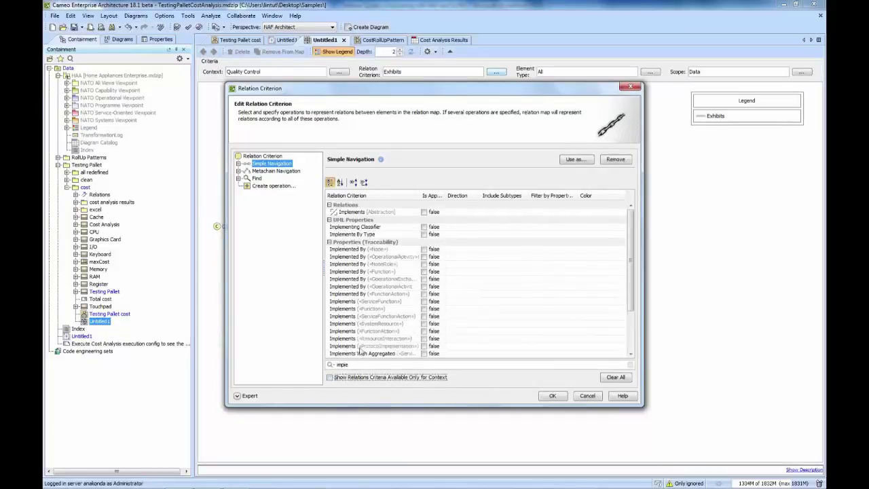
click(424, 212)
click(462, 212)
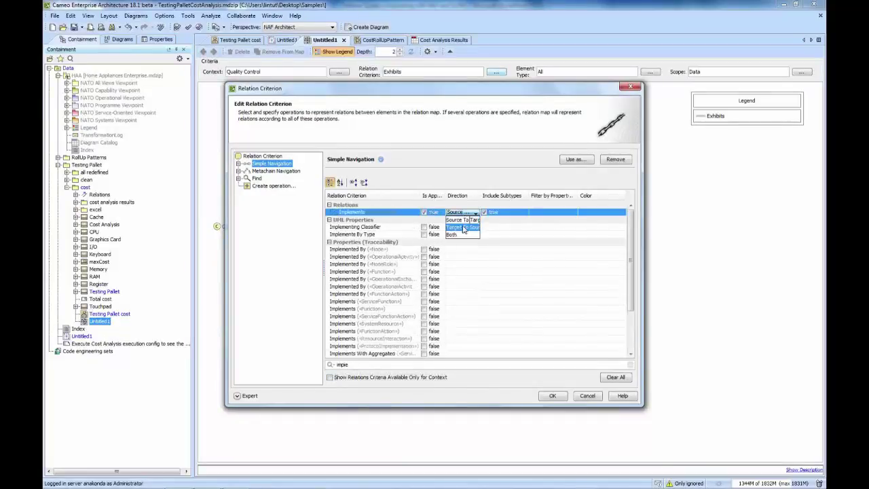
click(464, 230)
click(552, 395)
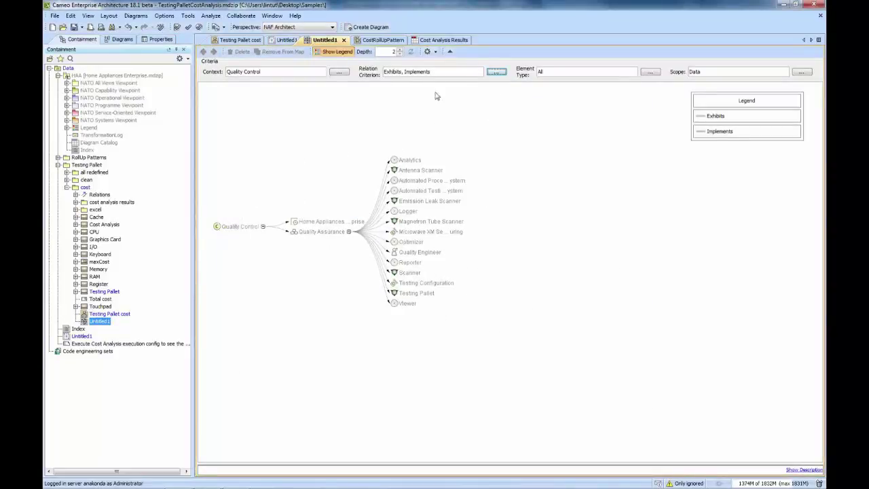
Step: Add the Allocate relation with direction Target To Source to the relation map's criteria
click(495, 72)
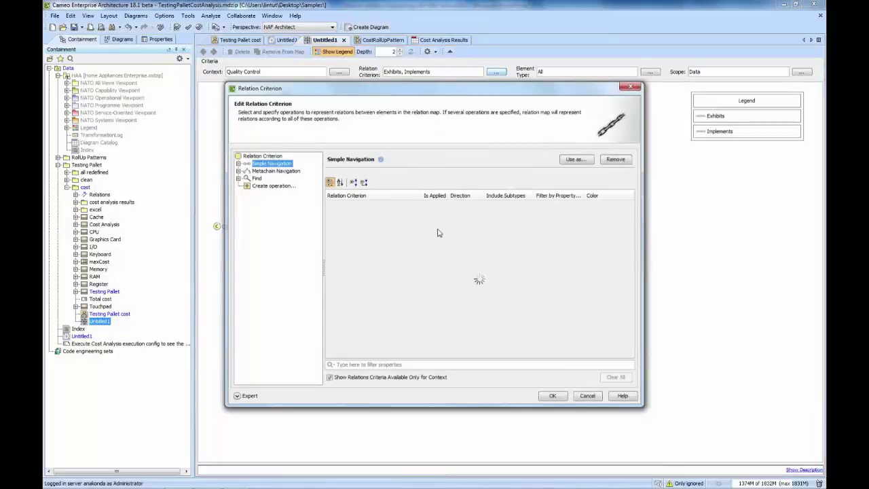
click(367, 365)
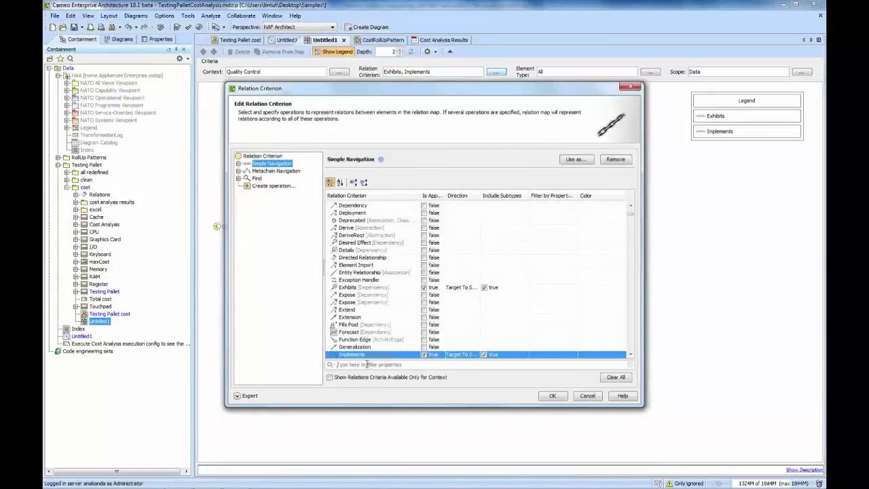
text(allocat)
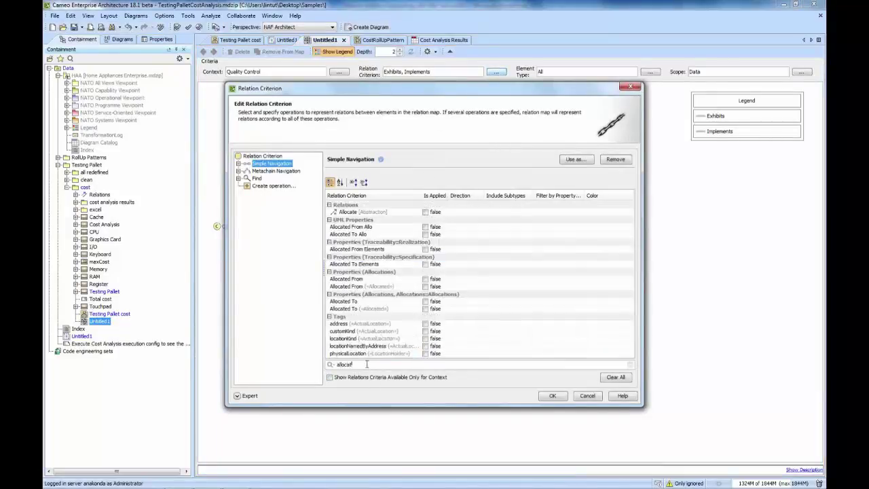
click(425, 212)
click(471, 212)
click(468, 232)
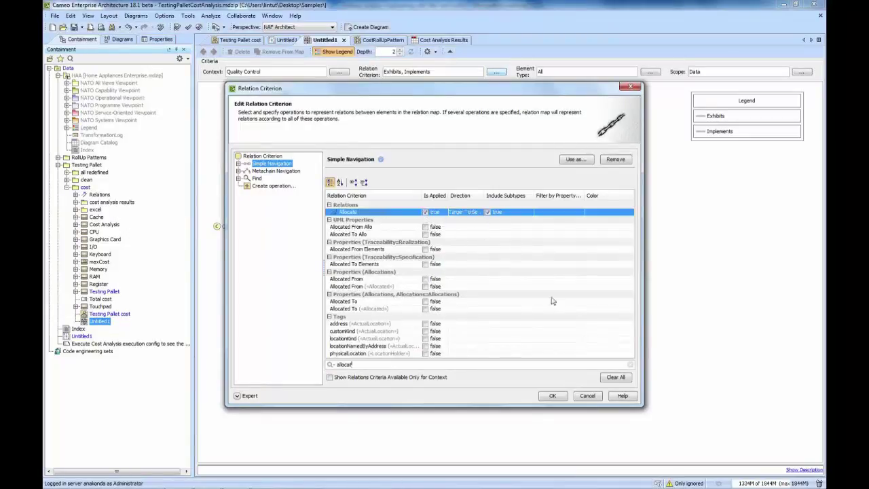
click(551, 396)
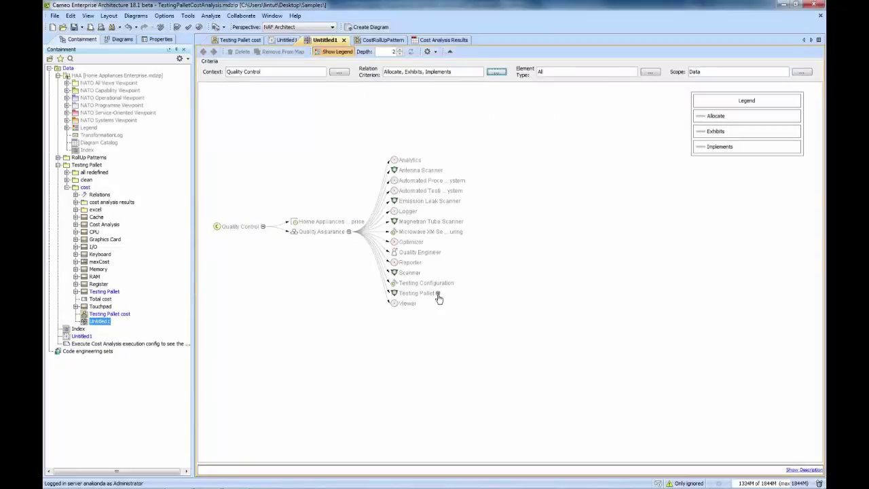
Step: Expand the Testing Pallet resource artifact in the relation map and open the Testing Pallet cost diagram
click(438, 293)
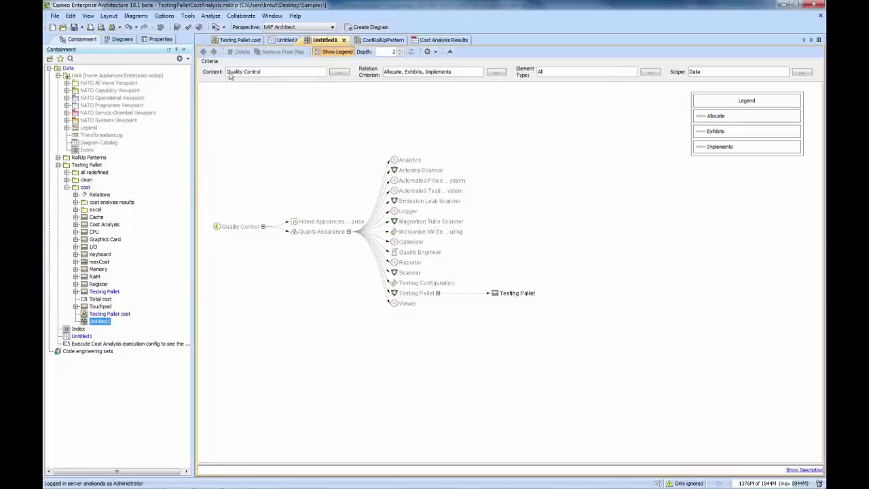
click(237, 41)
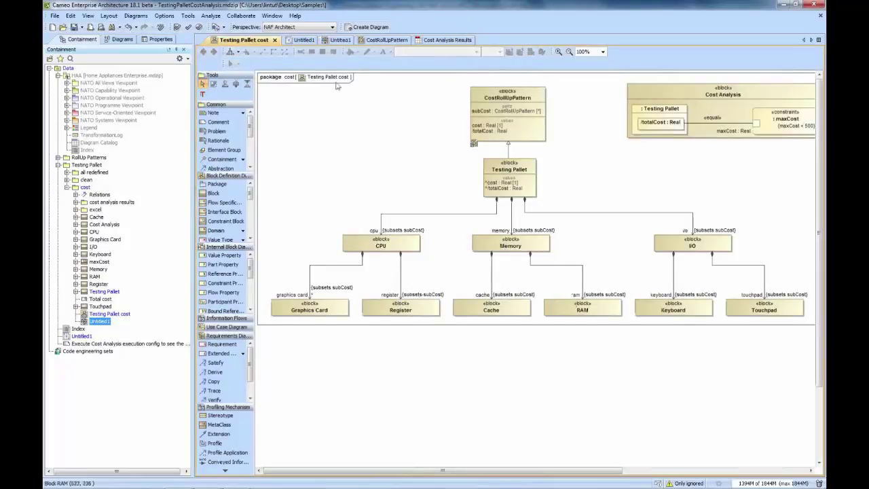
Step: Review the CostRollUpPattern parametric diagram and the Cost Analysis Results table
click(375, 41)
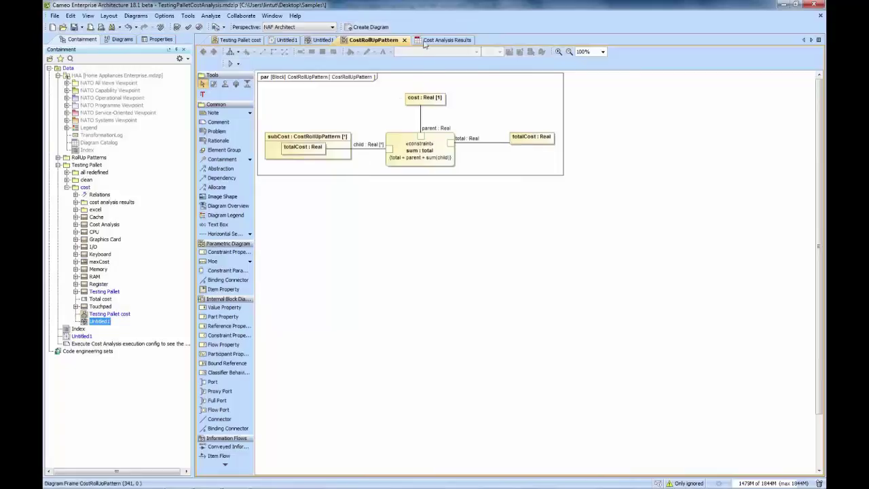
click(445, 40)
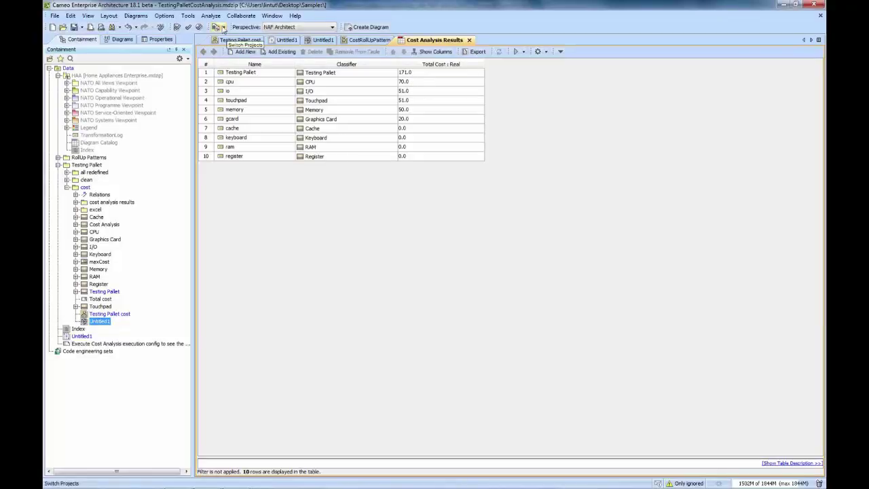
Step: Switch to the Home Appliances Enterprise project and set the Testing Pallet resource artifact's Price to 171 in its specification
click(221, 27)
click(224, 49)
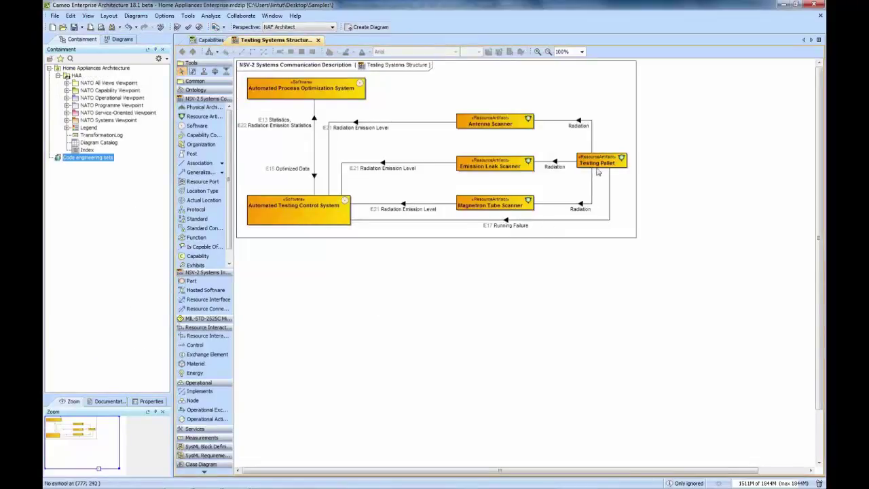
double_click(596, 164)
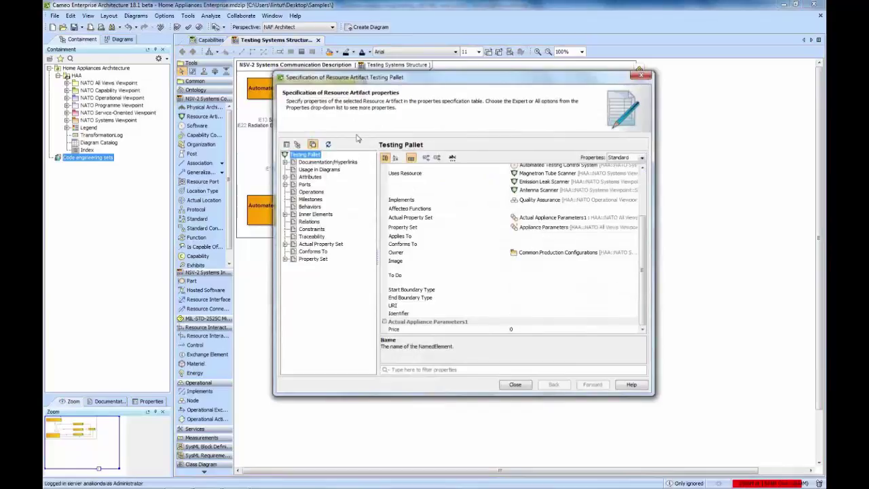
click(518, 331)
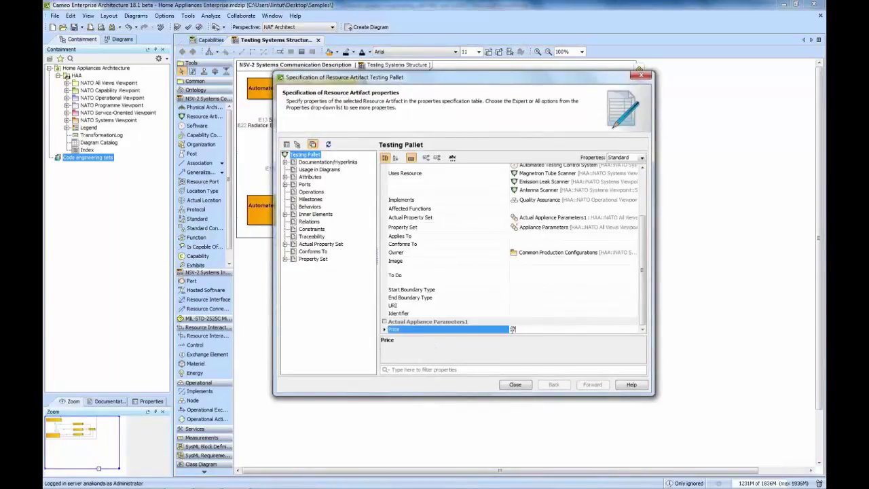
text(171)
click(514, 385)
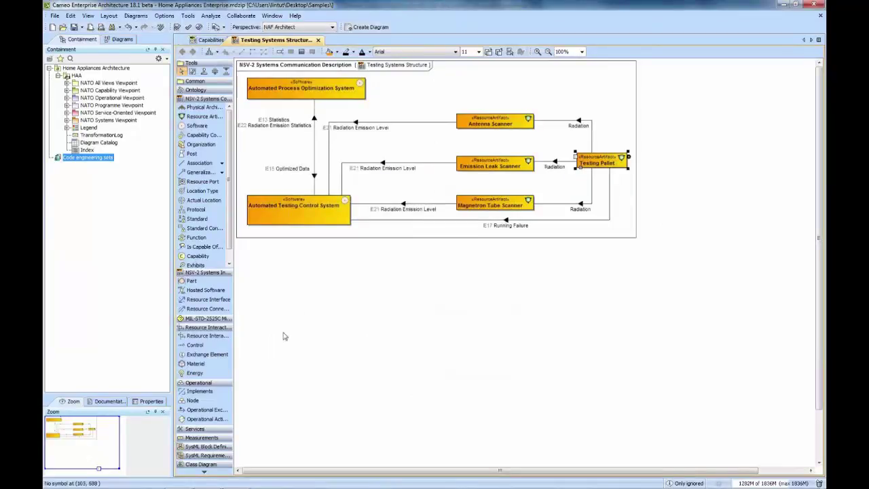
Step: Open the Testing Pallet Quality Requirements table in the NATO Systems Viewpoint and set Testing Pallet's Price measure to 600
click(68, 121)
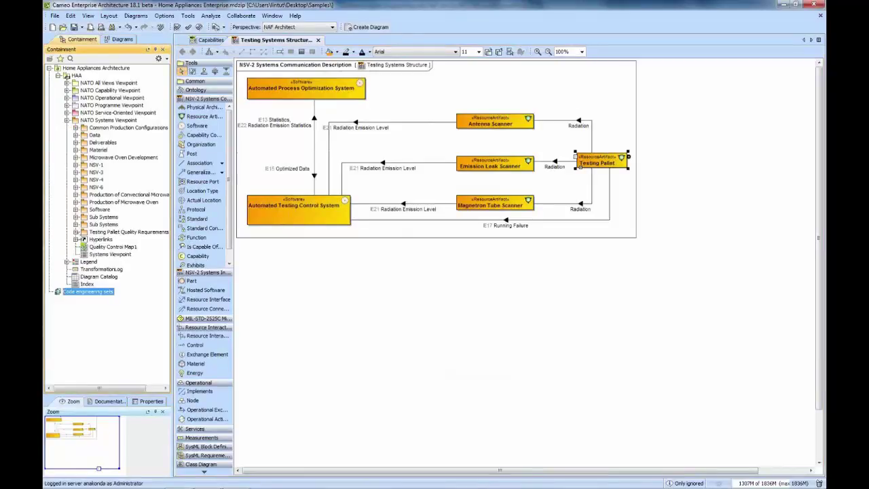
click(76, 232)
double_click(113, 240)
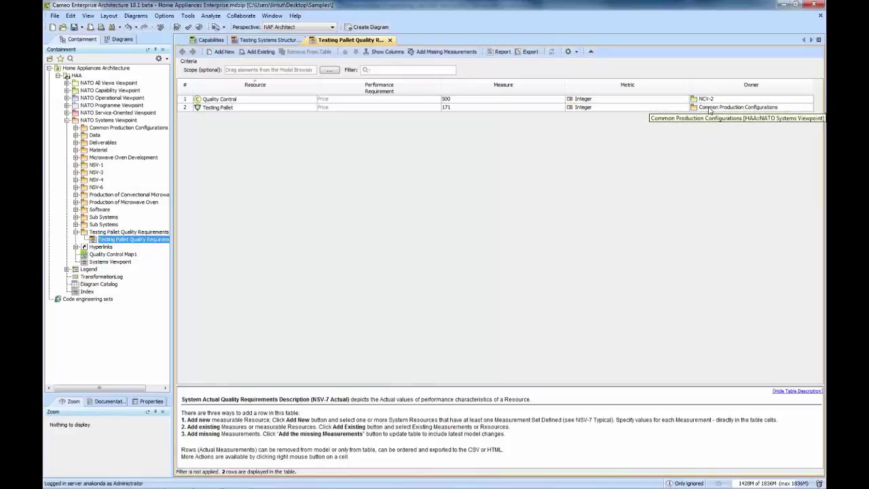
click(450, 109)
text(600)
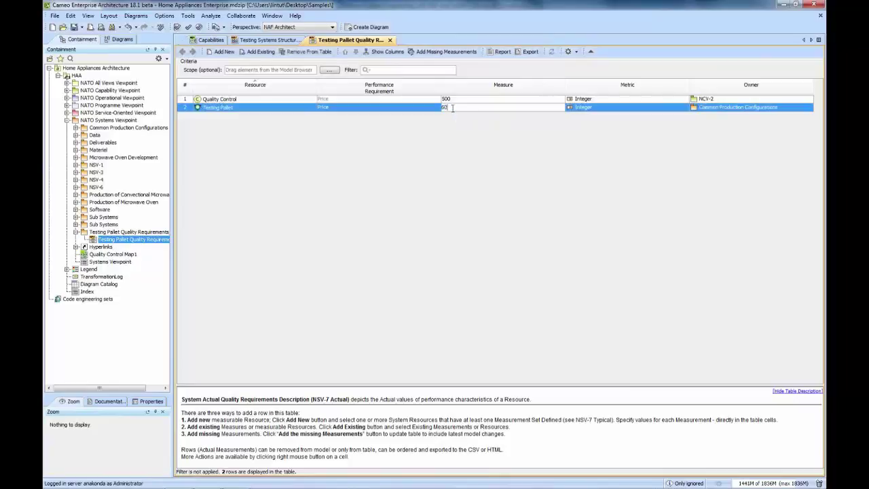
click(449, 172)
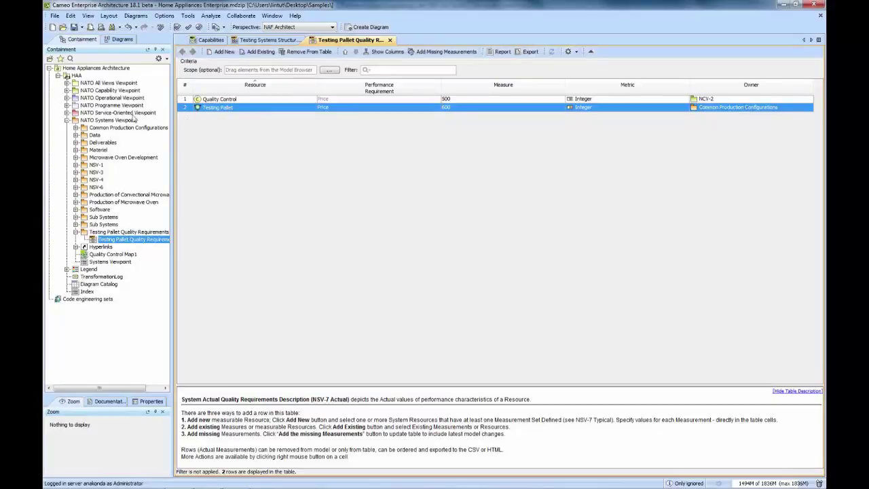
Step: Expand the NATO All Views Viewpoint package and validate the whole project against the PriceValidationRule suite
click(67, 83)
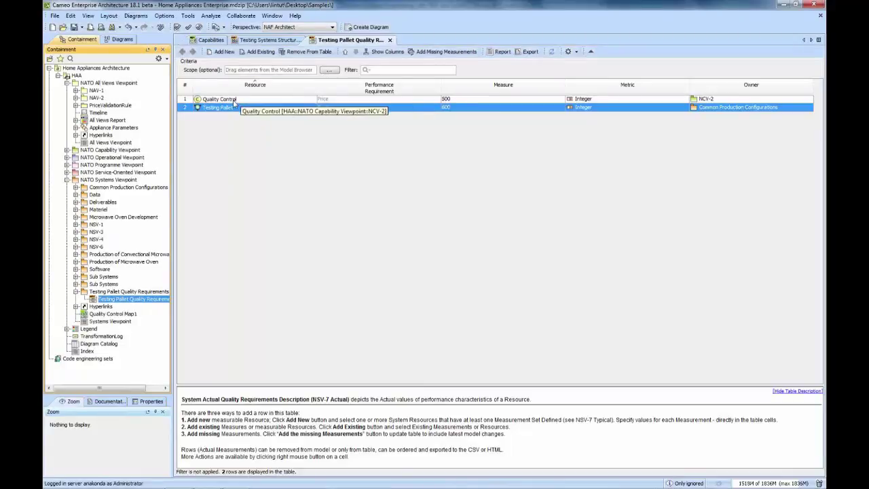
click(177, 27)
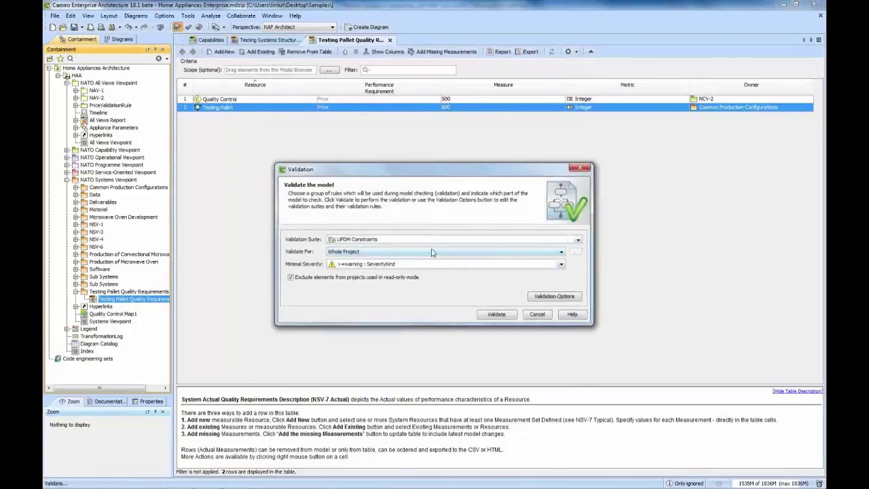
click(432, 241)
scroll(421, 264, up, 5)
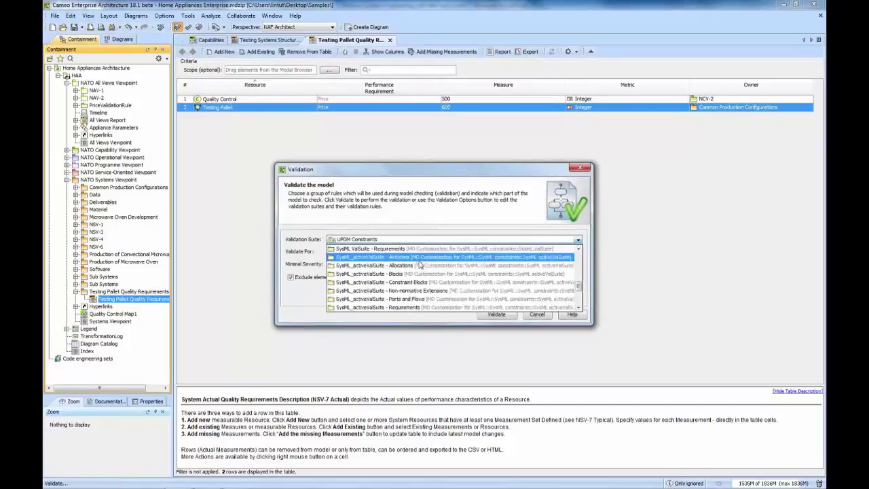
scroll(421, 271, up, 2)
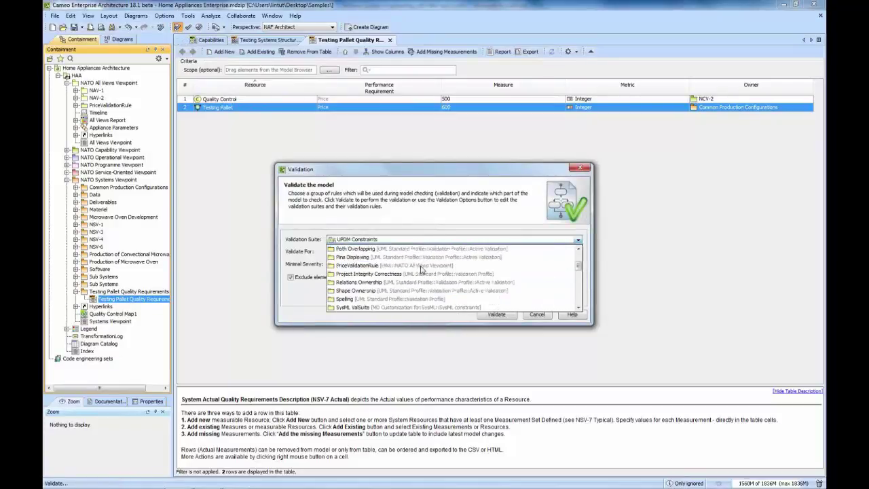
scroll(410, 285, up, 3)
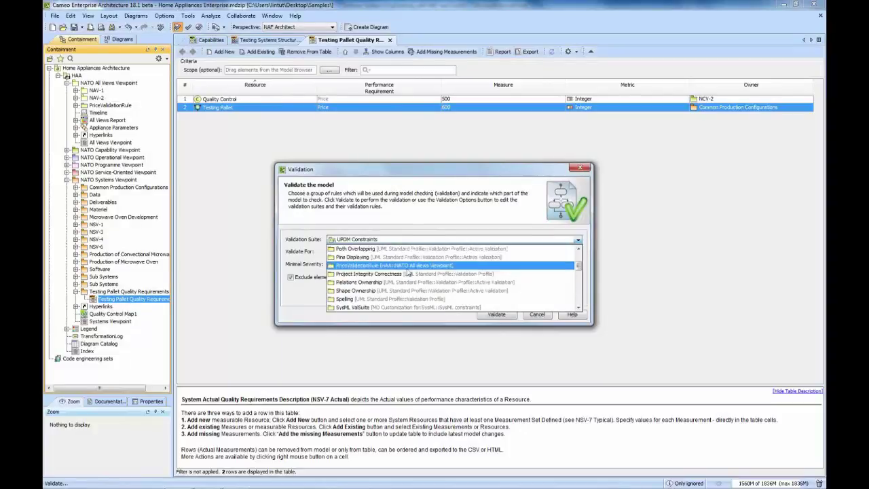
click(398, 290)
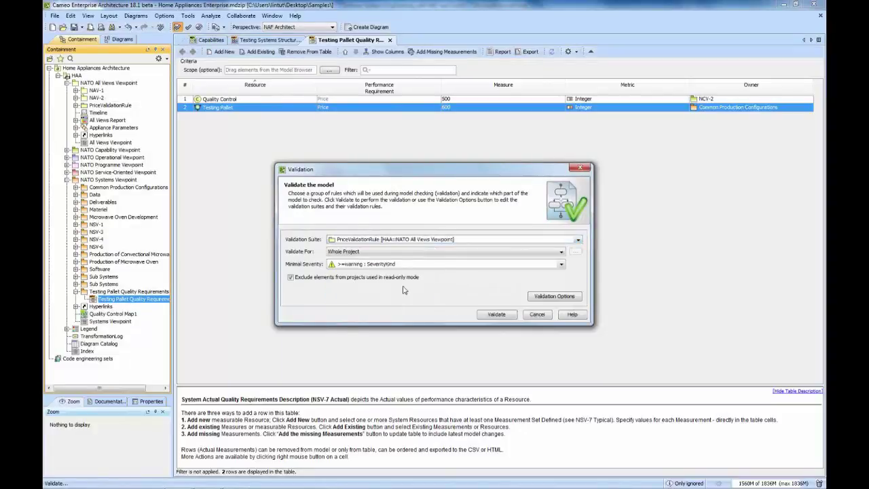
click(495, 315)
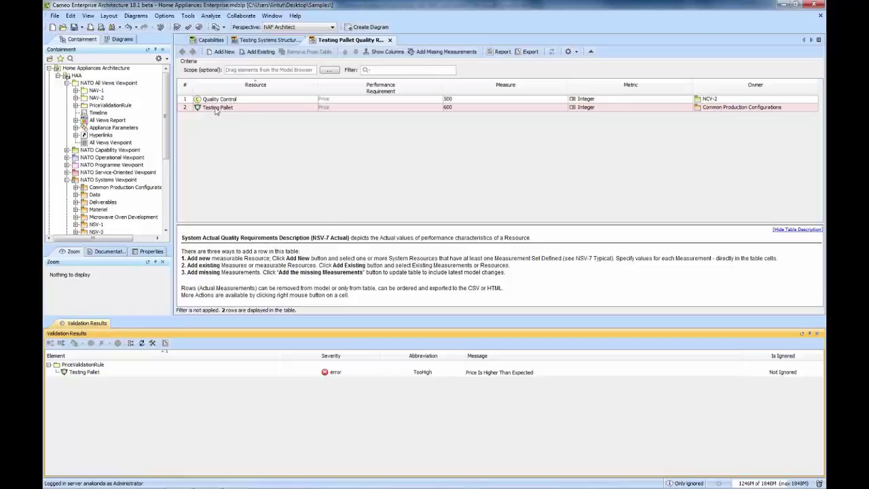
mouse_move(216, 112)
Step: Open the Project Usage Map for Global Project from the Teamwork Server project management
click(241, 16)
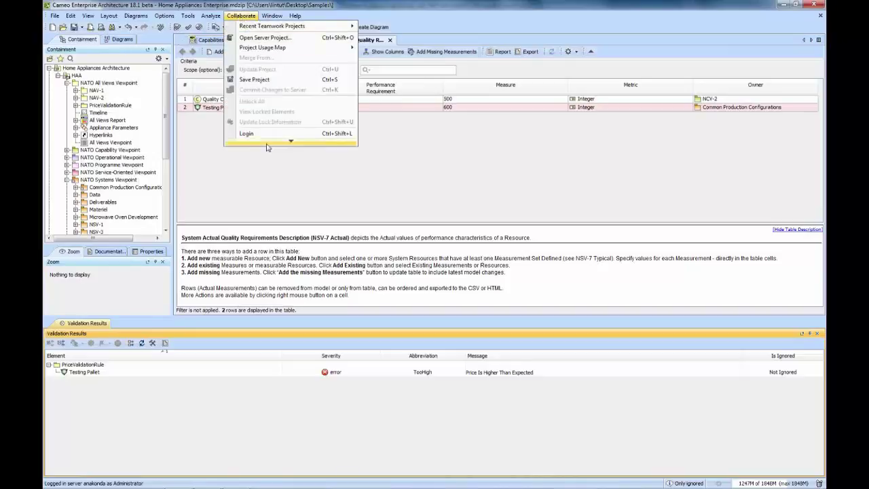
click(265, 140)
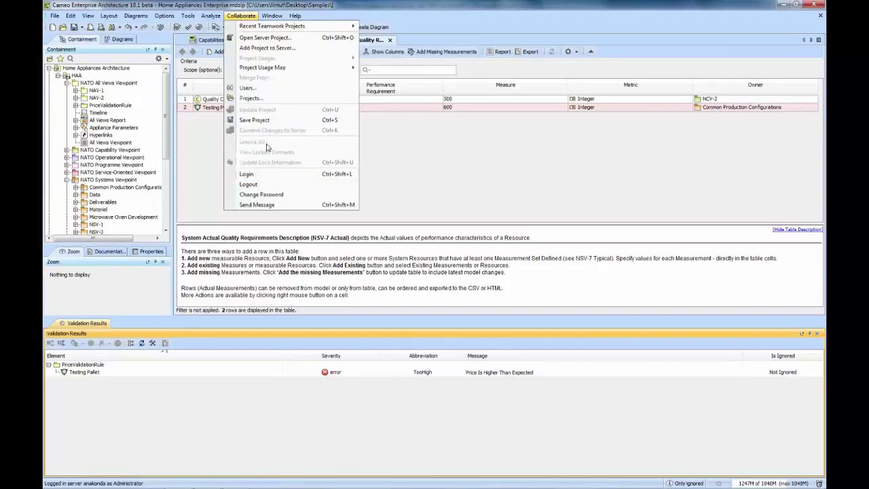
click(259, 101)
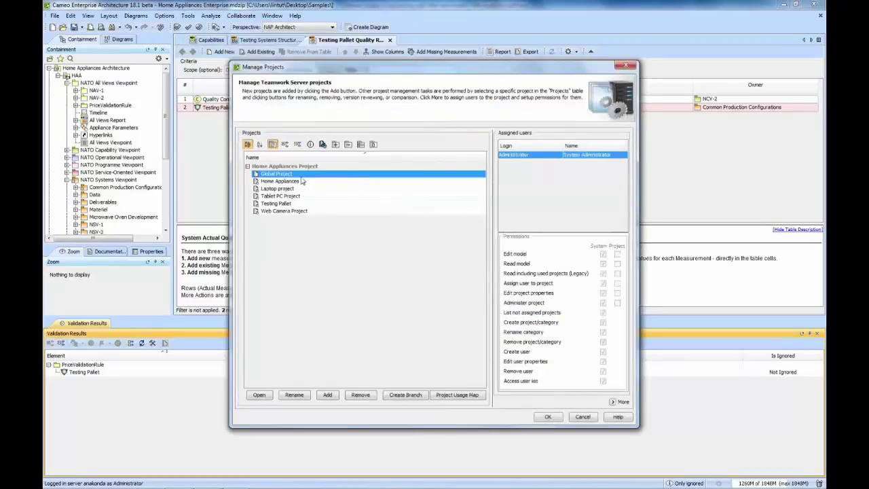
click(452, 399)
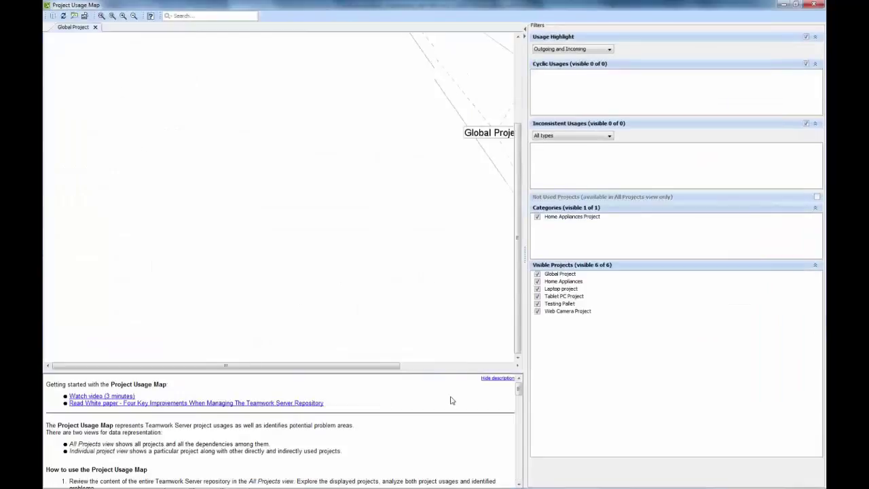
Step: Rearrange the usage map with Home Appliances above Global Project and the Web Camera Project and Testing Pallet nodes between them
drag(337, 320, 212, 186)
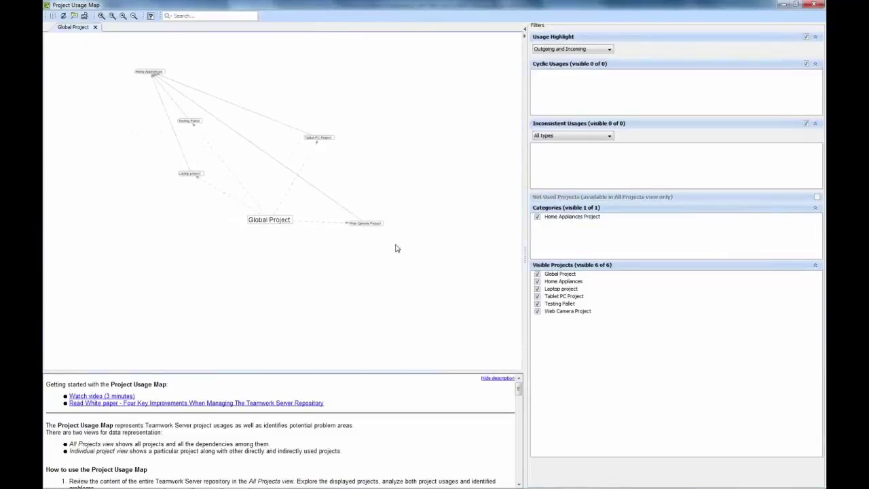
drag(372, 227, 255, 145)
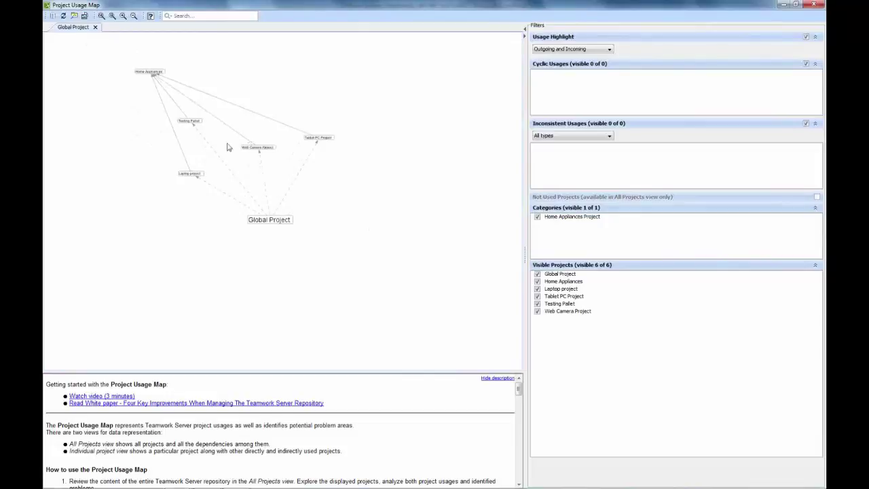
drag(155, 76, 203, 80)
drag(262, 91, 261, 87)
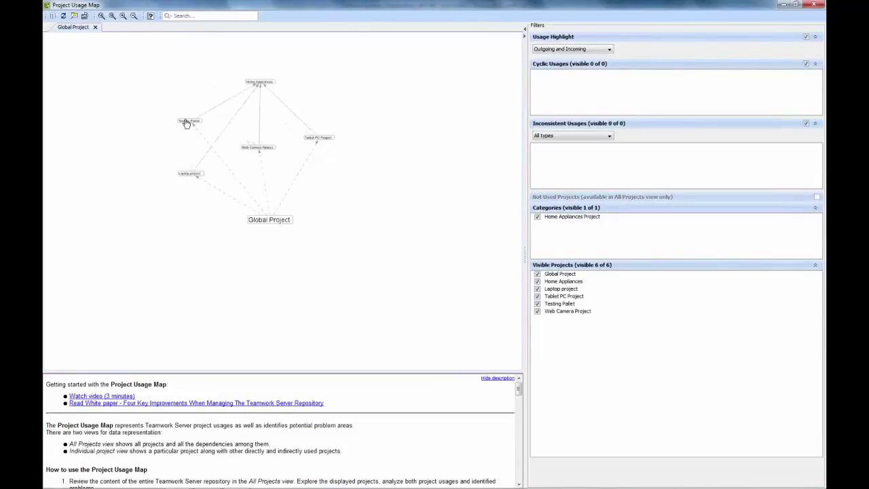
drag(189, 122, 375, 154)
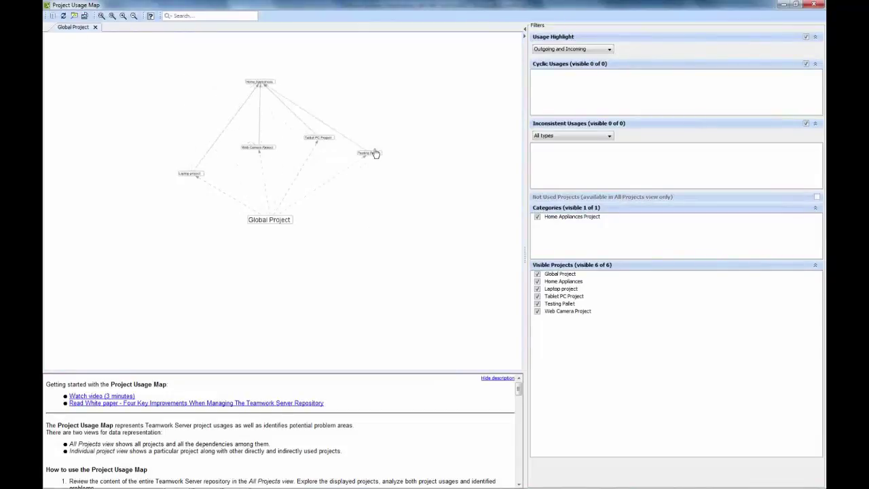
Step: Hide the usage map's description and move the Laptop project node roughly level with Web Camera Project
click(503, 379)
scroll(372, 201, up, 5)
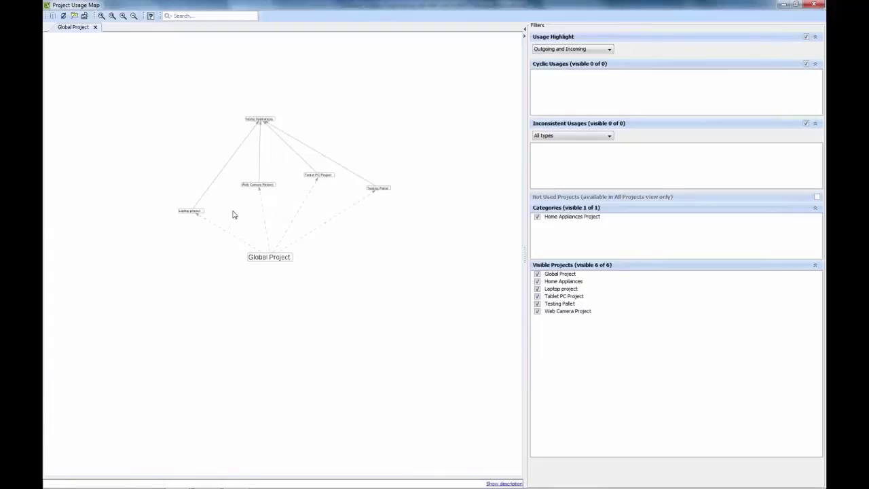
scroll(345, 110, up, 4)
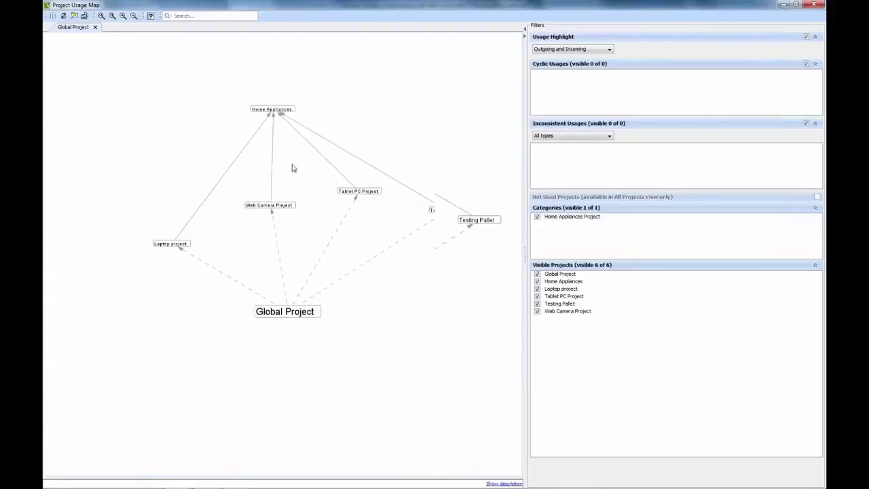
scroll(292, 168, down, 1)
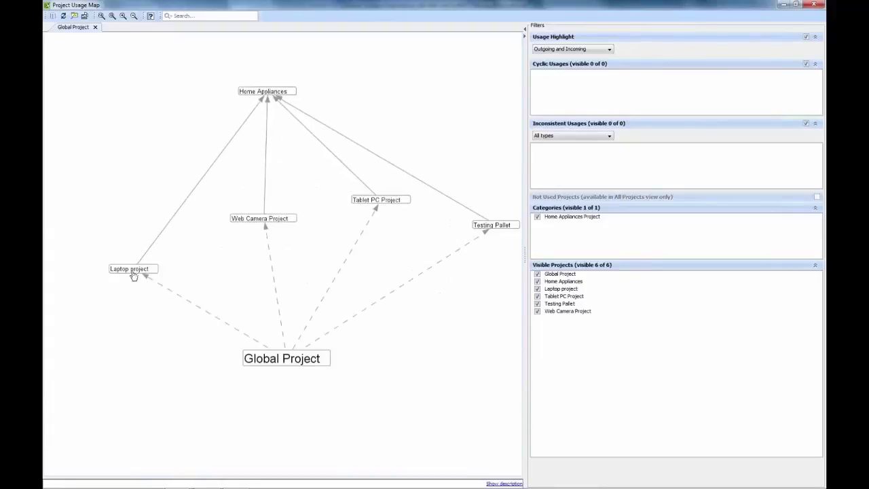
drag(135, 276, 179, 219)
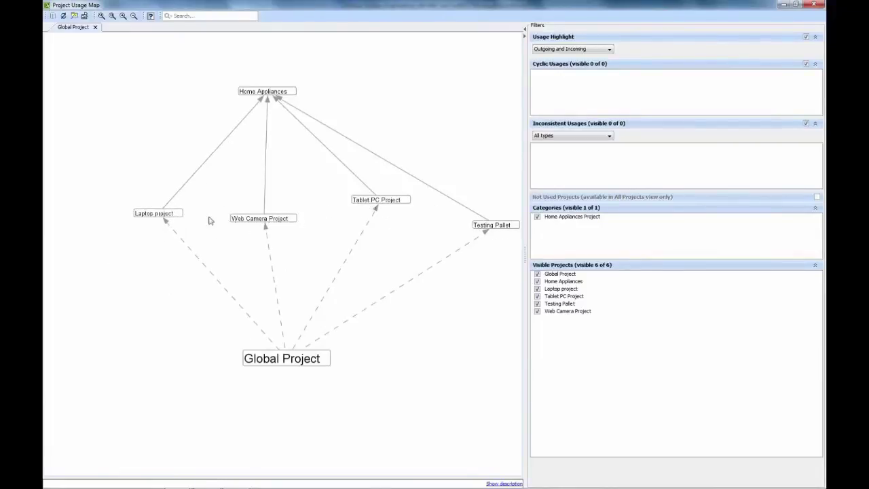
Step: Examine how Laptop project and Global Project connect in the usage map, and close the map
mouse_move(157, 220)
mouse_move(303, 370)
click(813, 5)
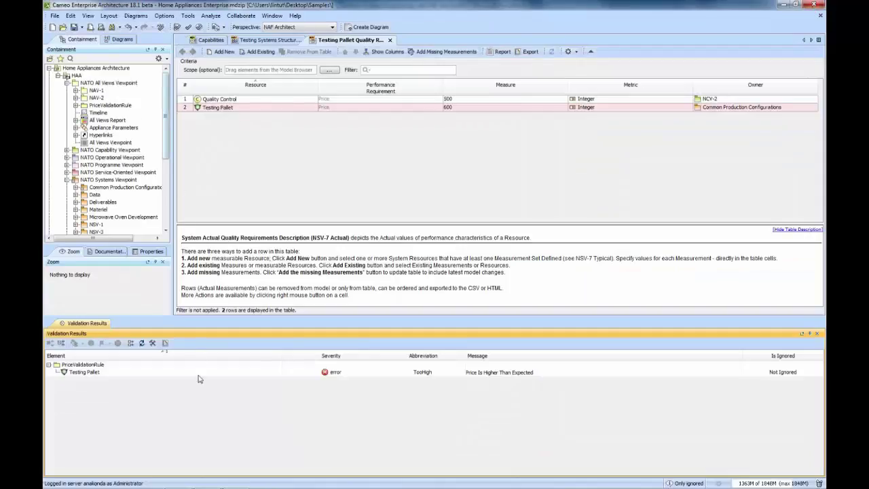